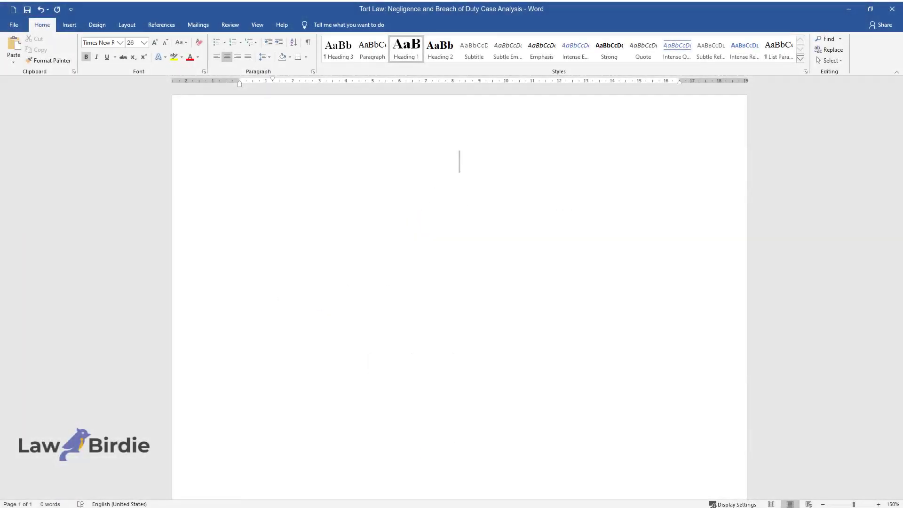
- Type the heading 'Tort Law: Negligence and Breach of Duty Case Analysis' at the top of the page
text(Tort Law: N)
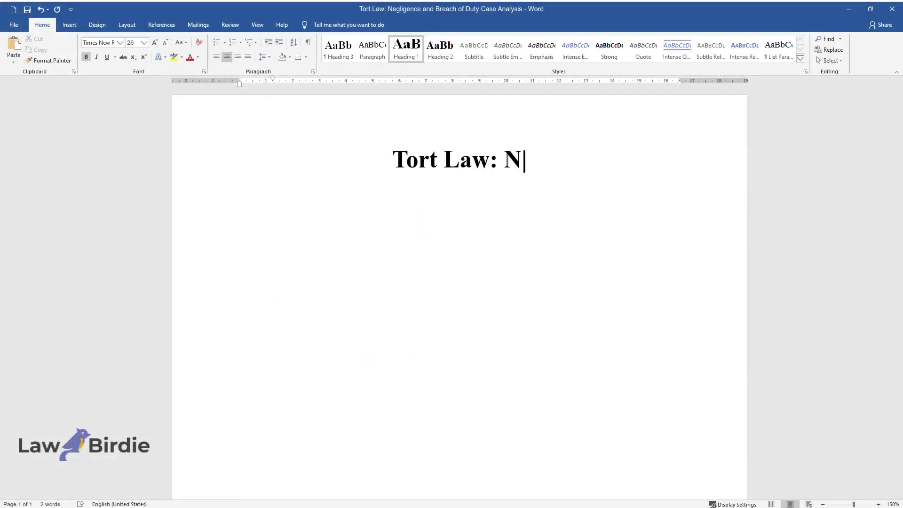
text(egligence and Breach of D)
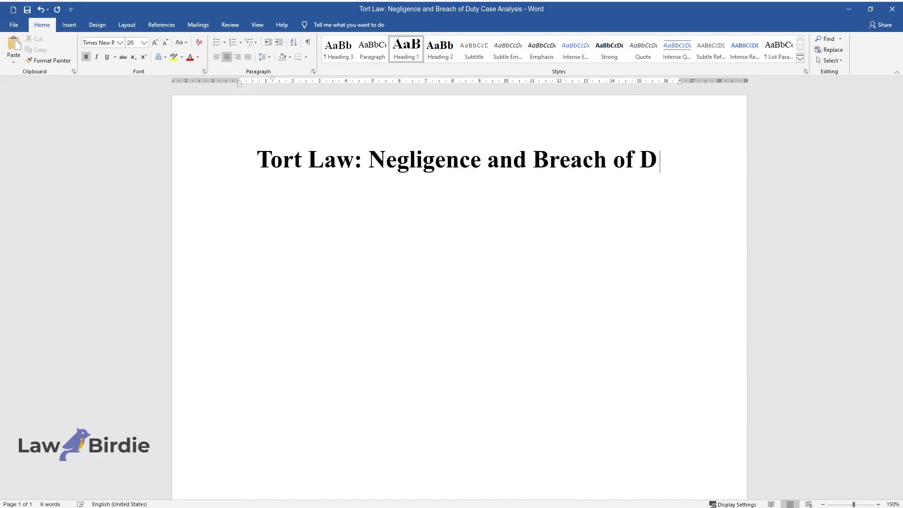
text(uty Case Analysis)
- Below the heading, write the opening paragraph on tort liability, ending 'loss of money and lives.'
key(Return)
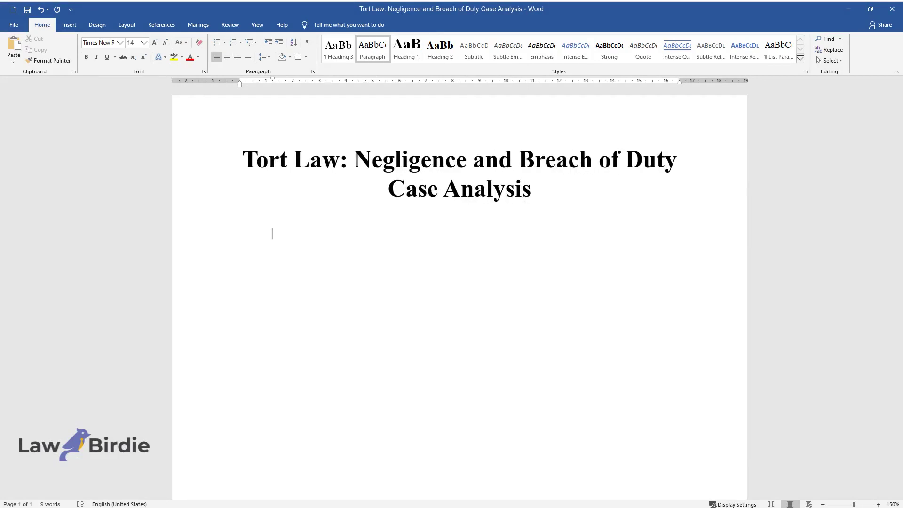
text(The tort law deter)
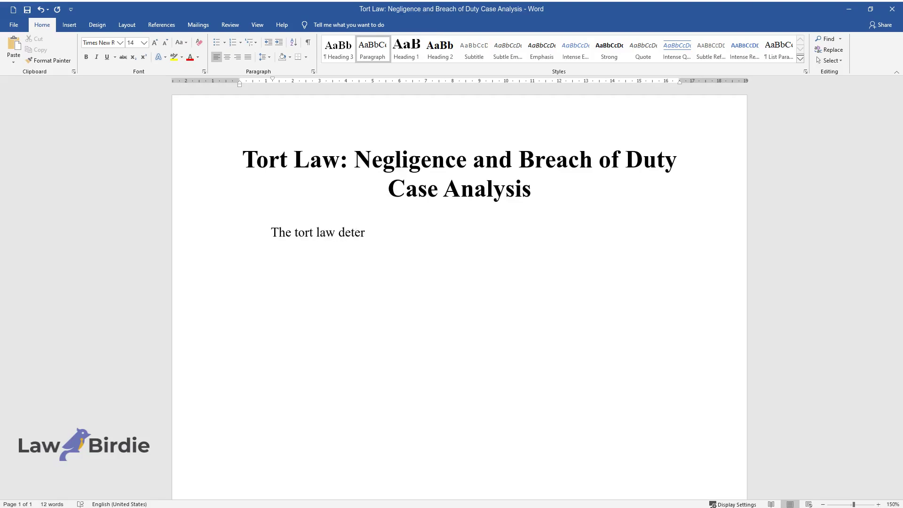
text(mines if a person or an organization)
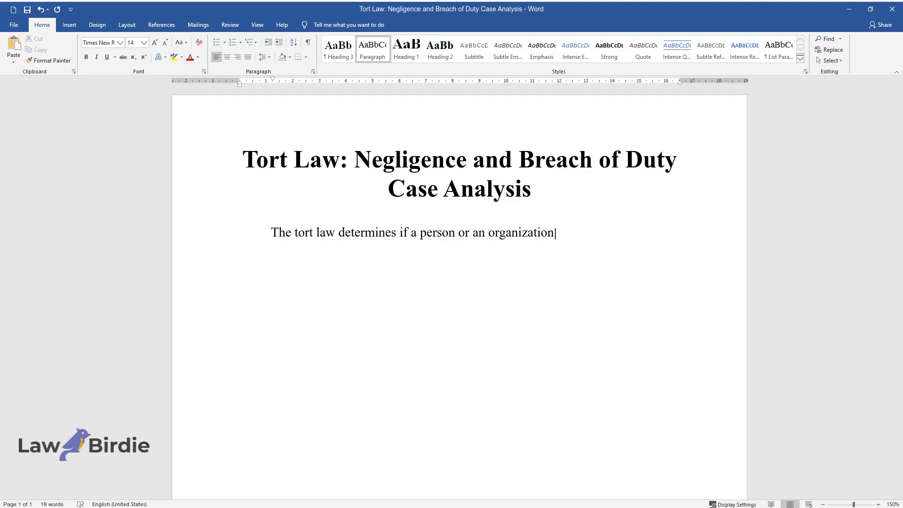
text( is to be held liable for injuries )
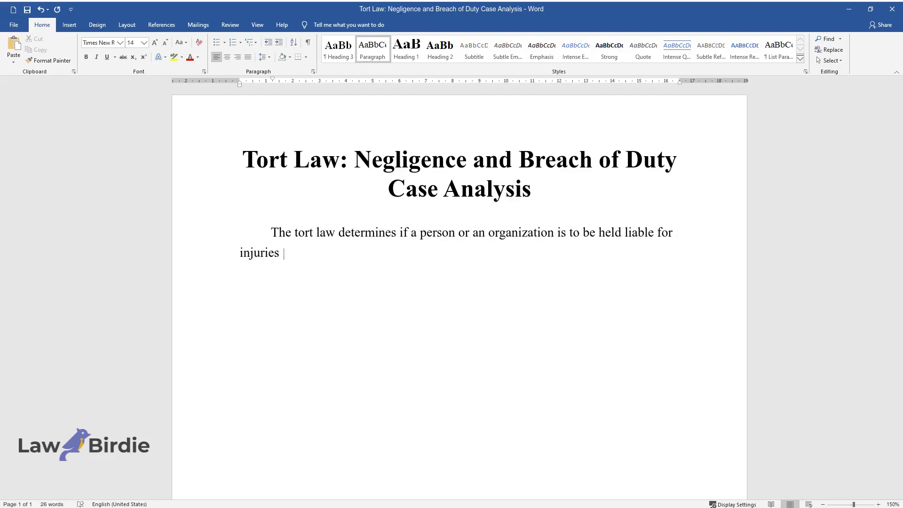
text(caused to the other party and, if s)
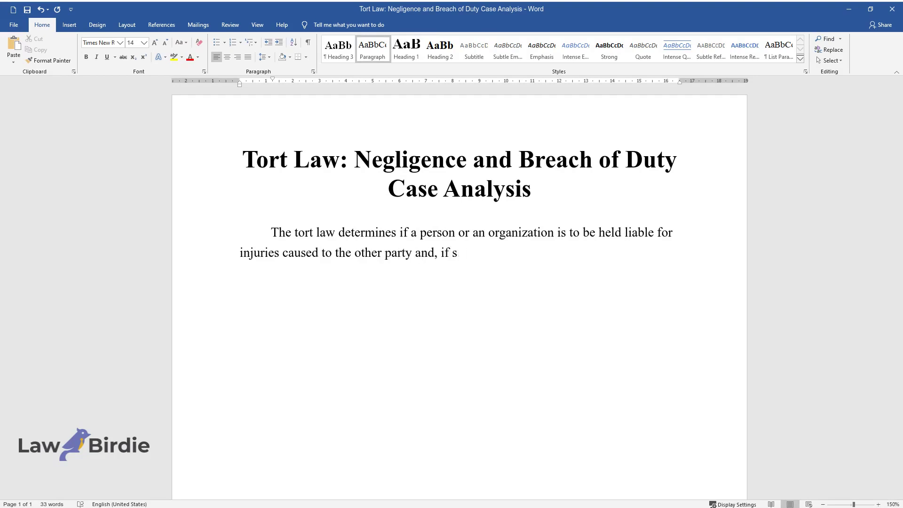
text(o, the amount of compensation that )
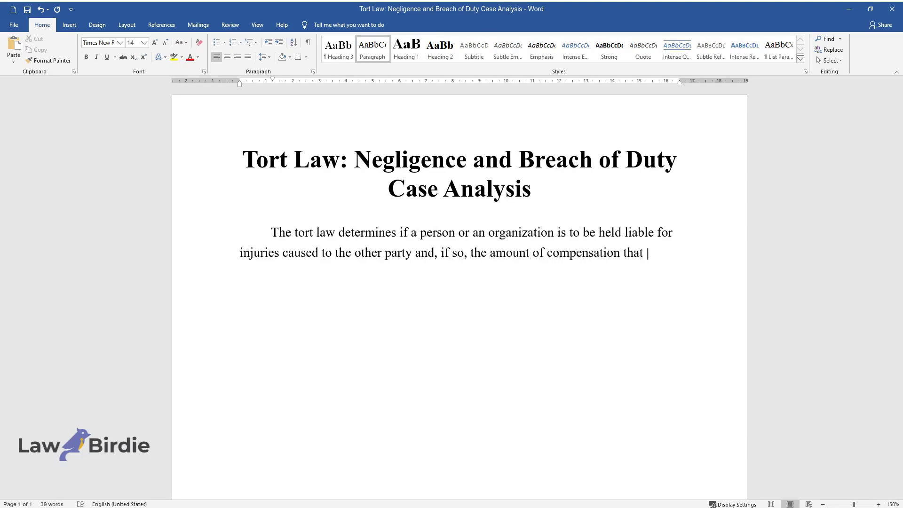
text(should be paid. This law is importa)
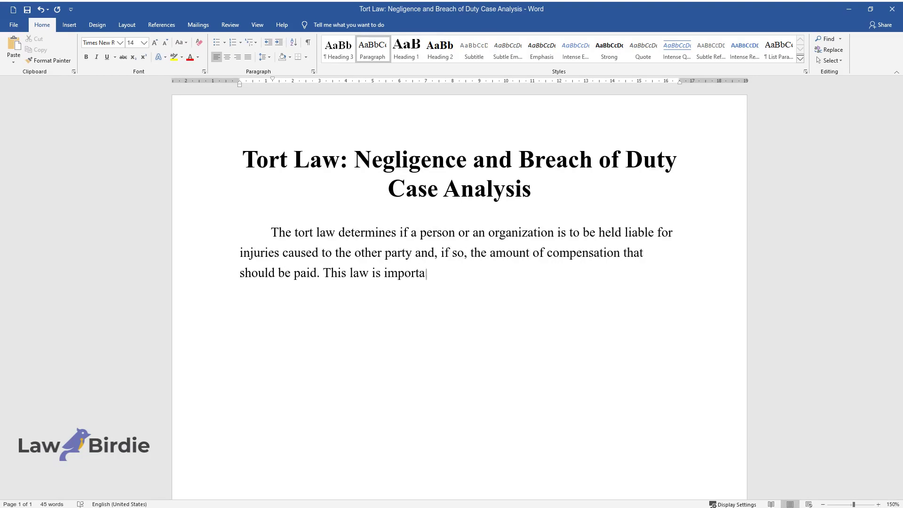
text(nt since it forces businesses to ac)
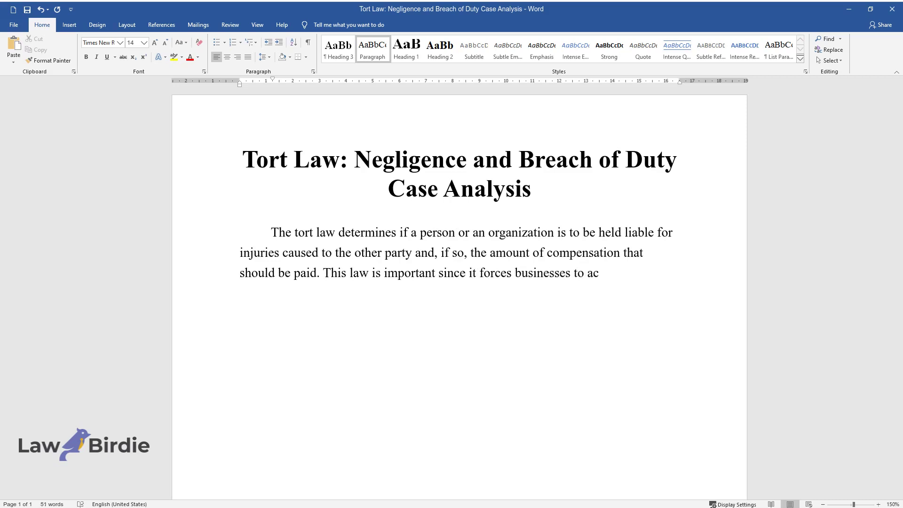
text(t fairly, meaning the businesses w)
text(ill perform their operation)
text(s in a manner that will not likely cause inj)
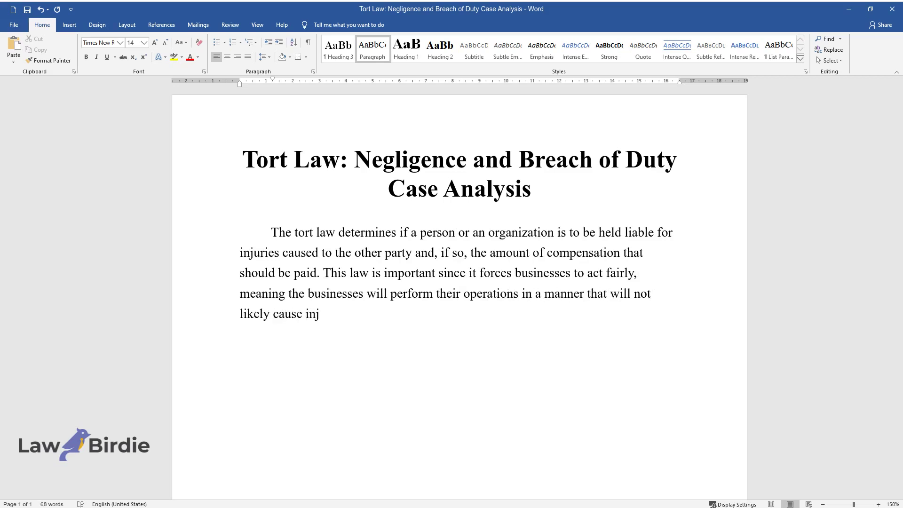
text(uries or harm to others. It also en)
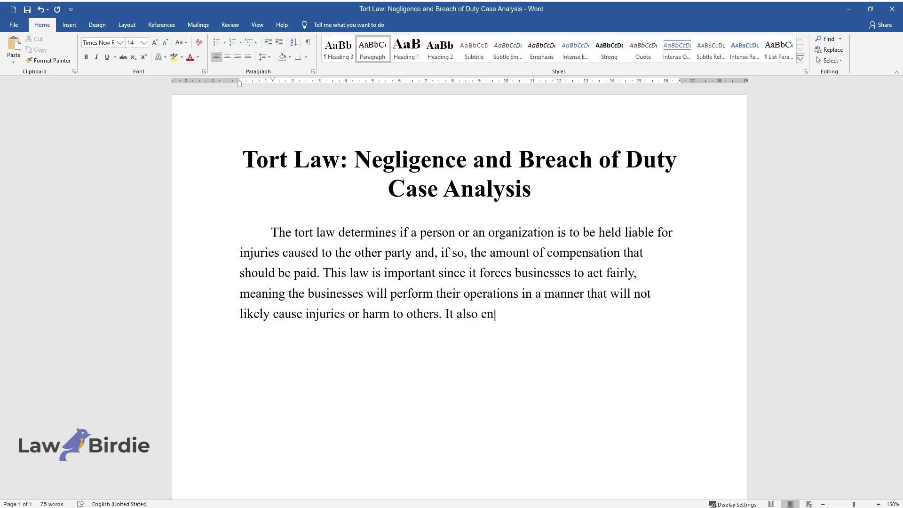
text(sures business practices are follow)
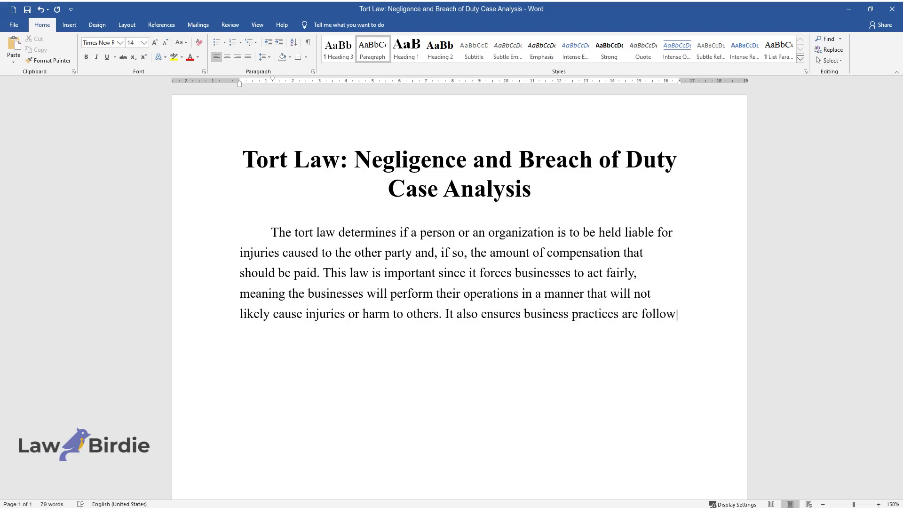
text(ed by limiting the chances of busin)
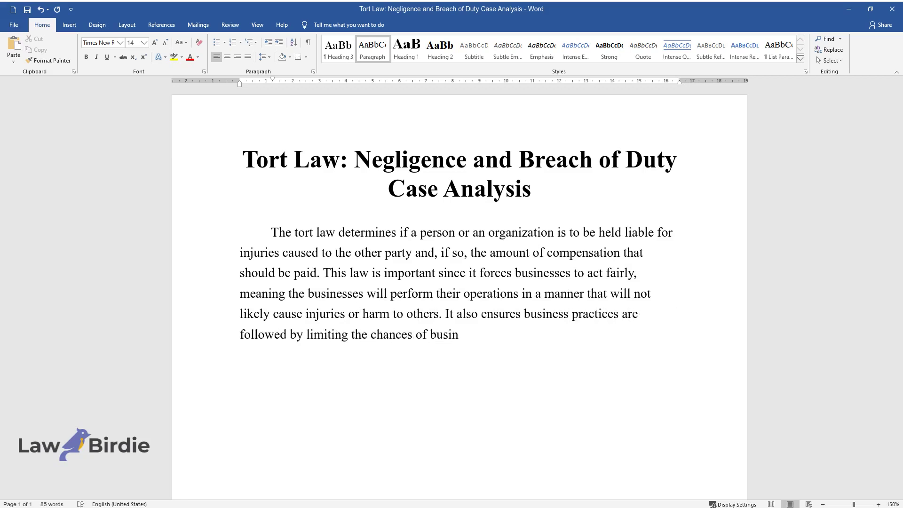
text(esses being unfair to one another. Tort law defends people and)
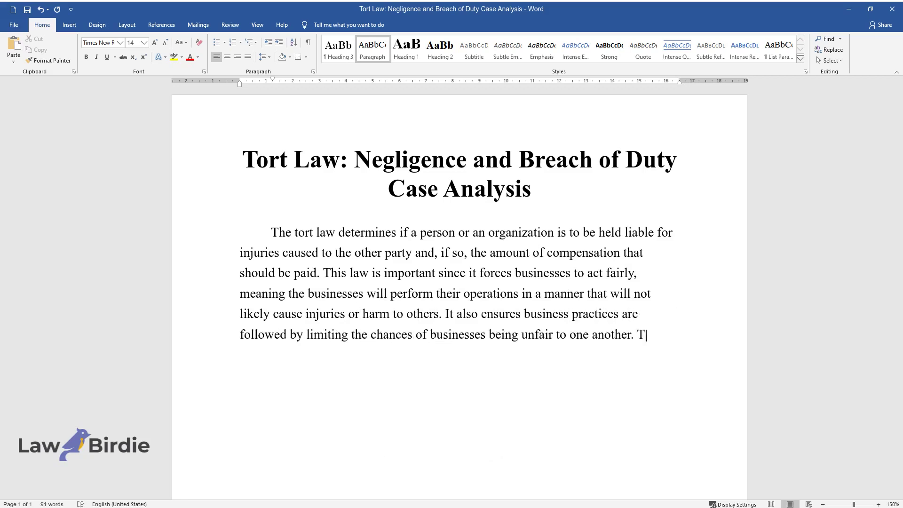
scroll(458, 221, down, 1)
text(organiza)
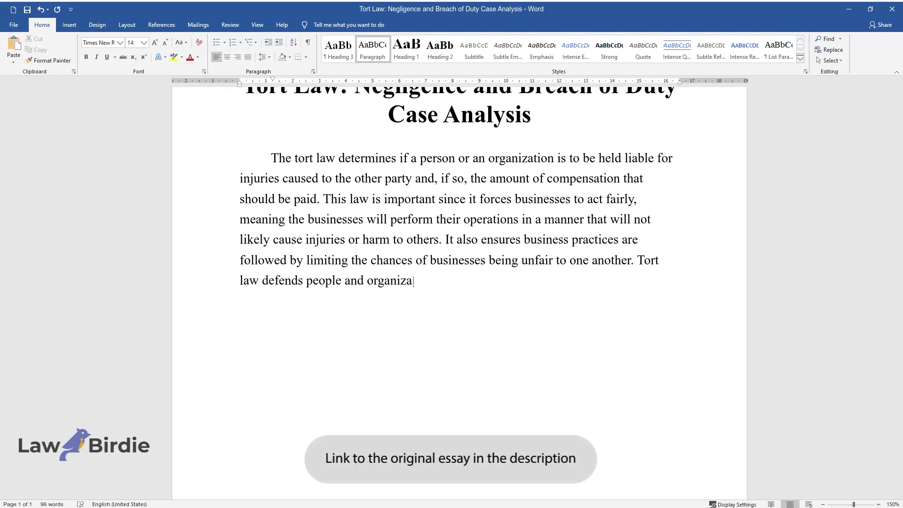
text(tions against financial losses cau)
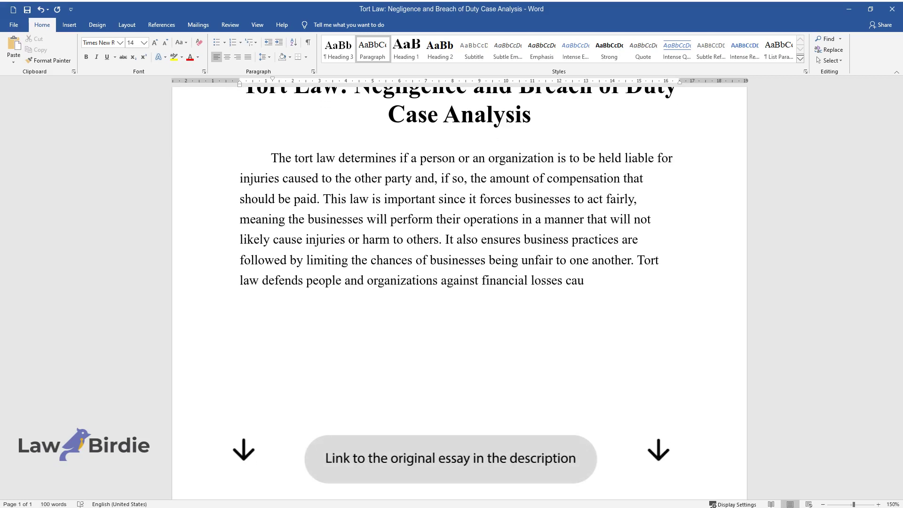
text(sed by unlawful actions that limit a)
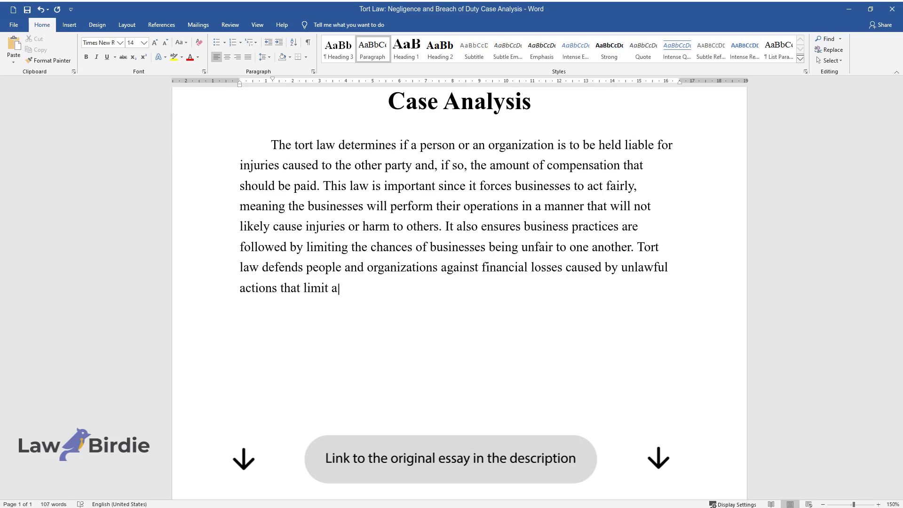
text( business's ability to operate norm)
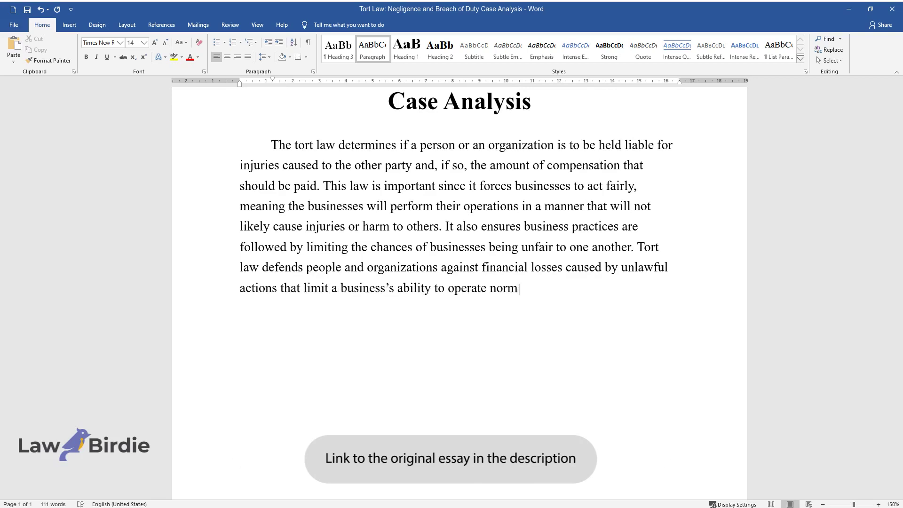
text(ally. It exists to provide a means by which the peopl)
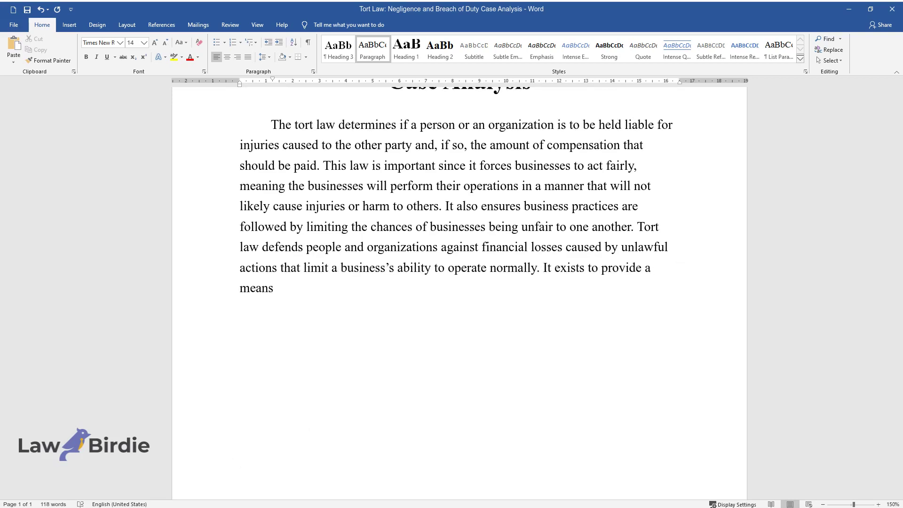
text(e who cause other)
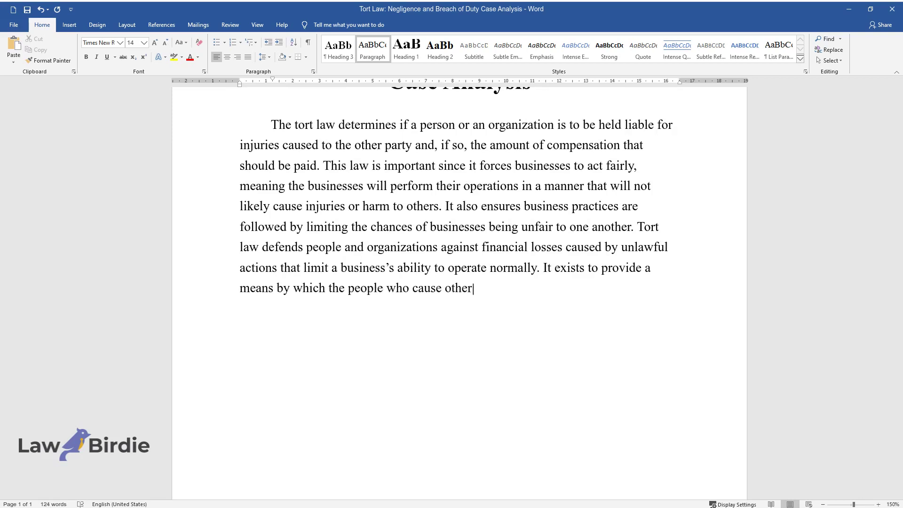
text(s harm can be held accountable. Exa)
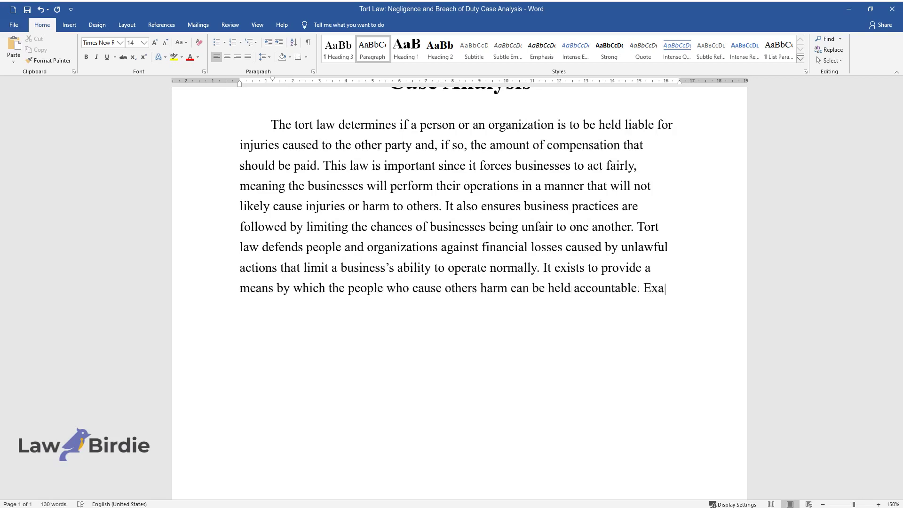
text(mples of areas covered by tort law)
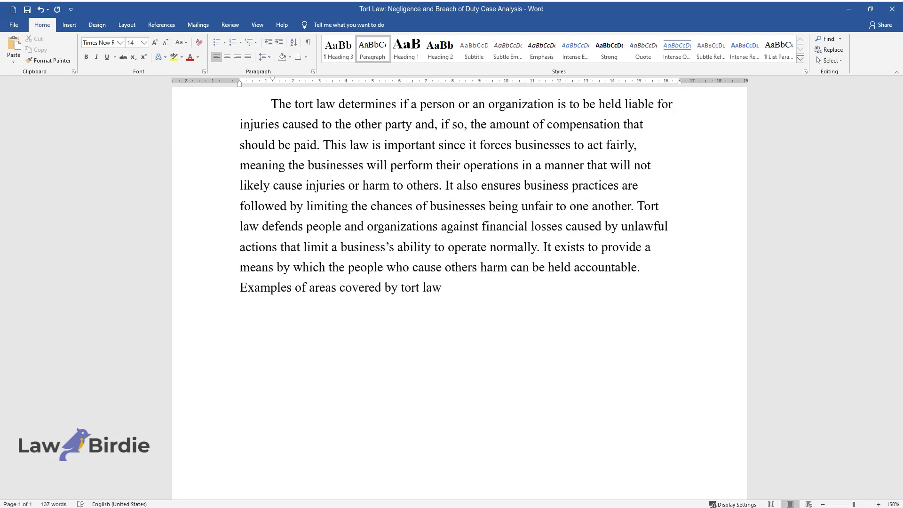
text( are preventing pain, suffering, and)
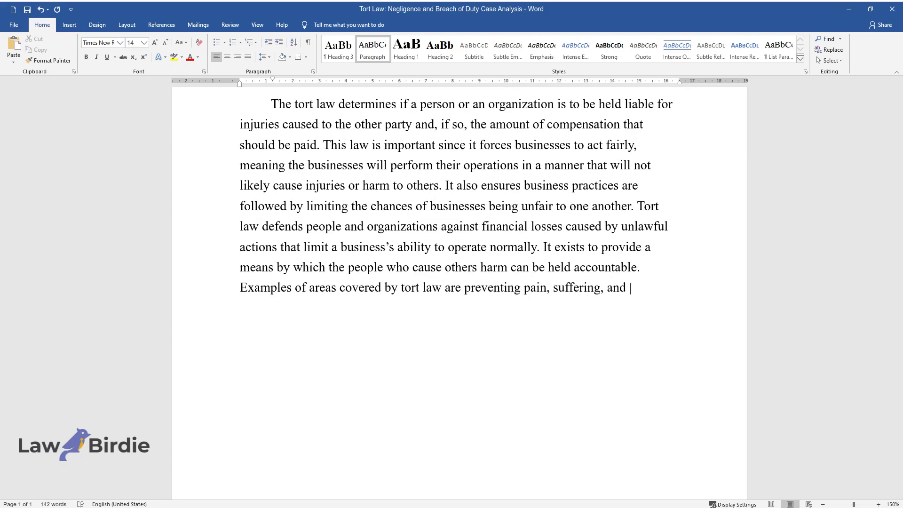
text( loss of money and lives.)
key(Return)
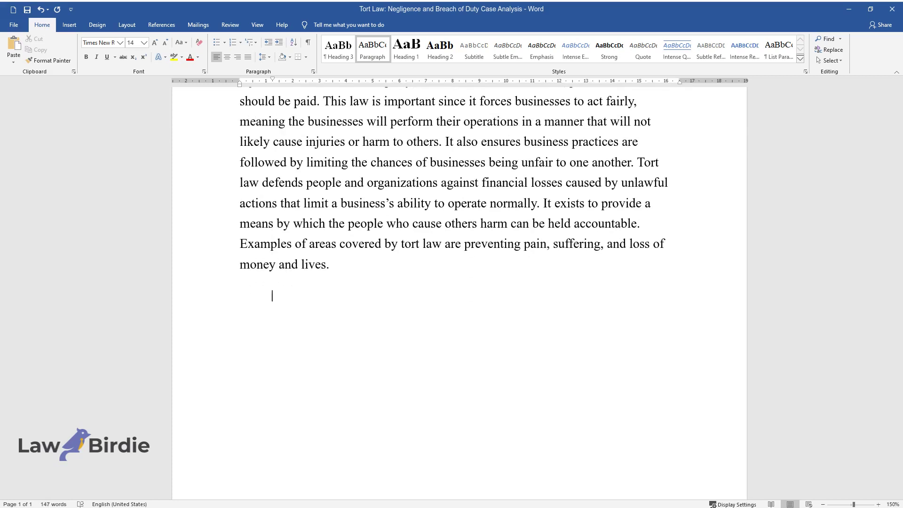
- Write the negligence paragraph on Friendly Dawg's contract, ending 'into the neighboring studio.'
text(In the contract between Fri)
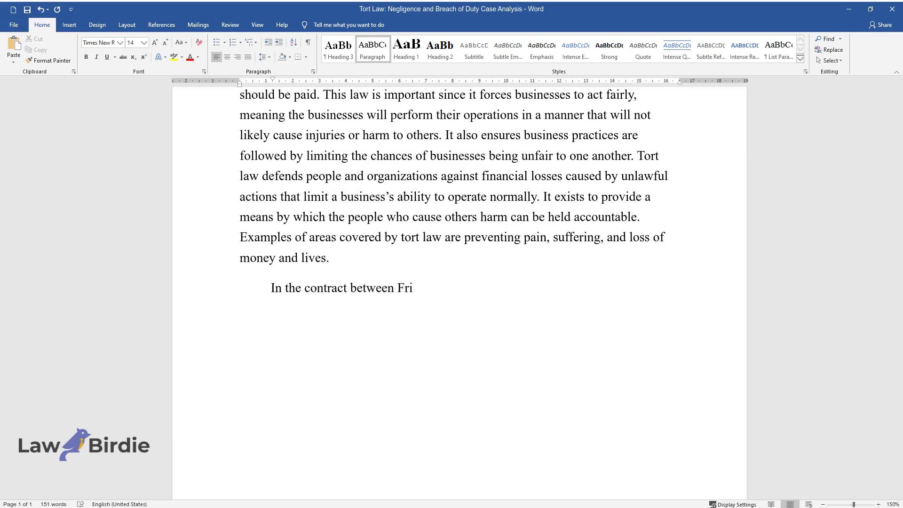
text(endly Dawg and landlord Lou, there a)
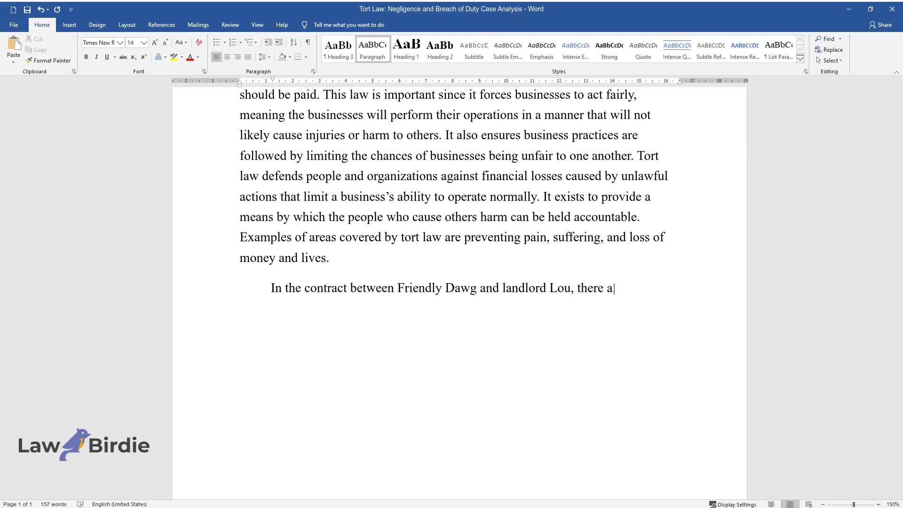
text(re a few tort laws that are relevant )
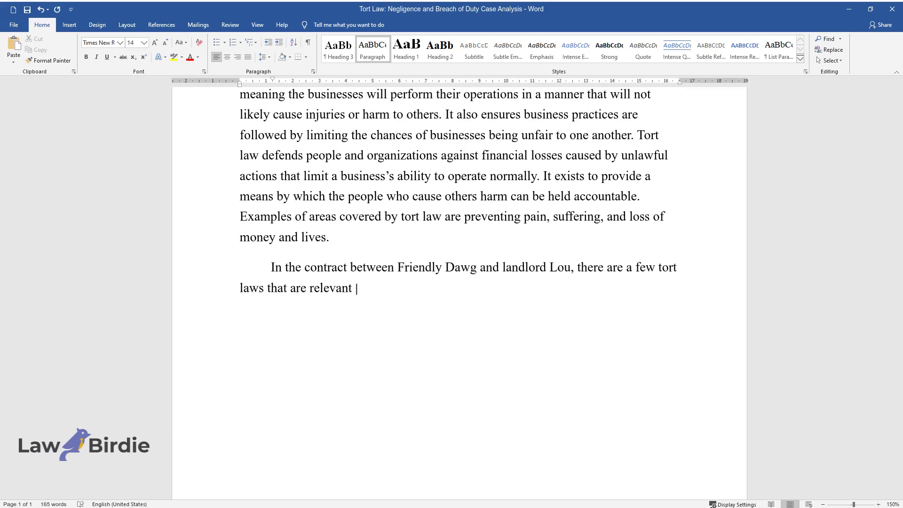
text(to the scenario. The obvious one is )
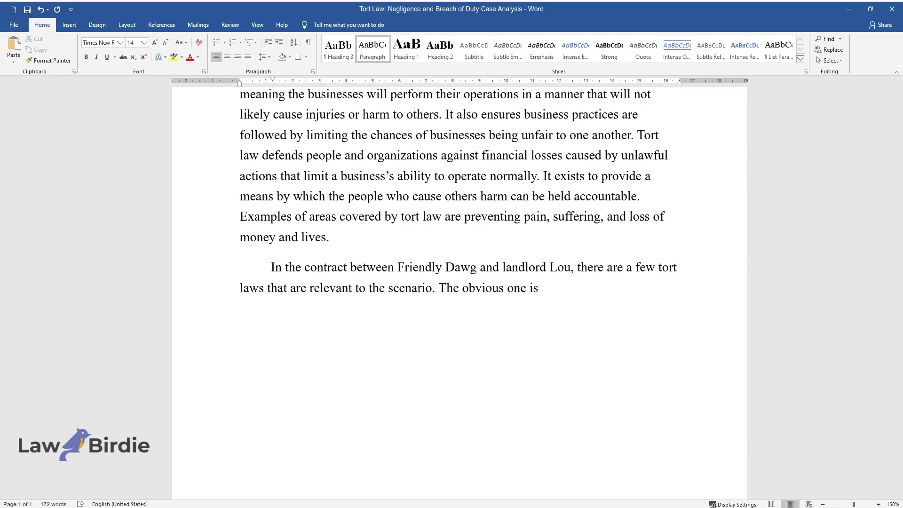
text(negligence, which is the failure of a)
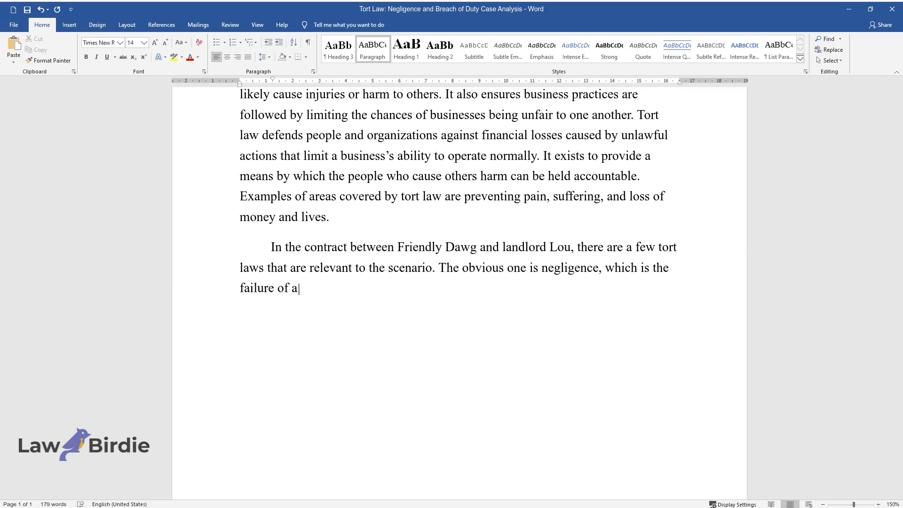
text( business to behave in a manner that)
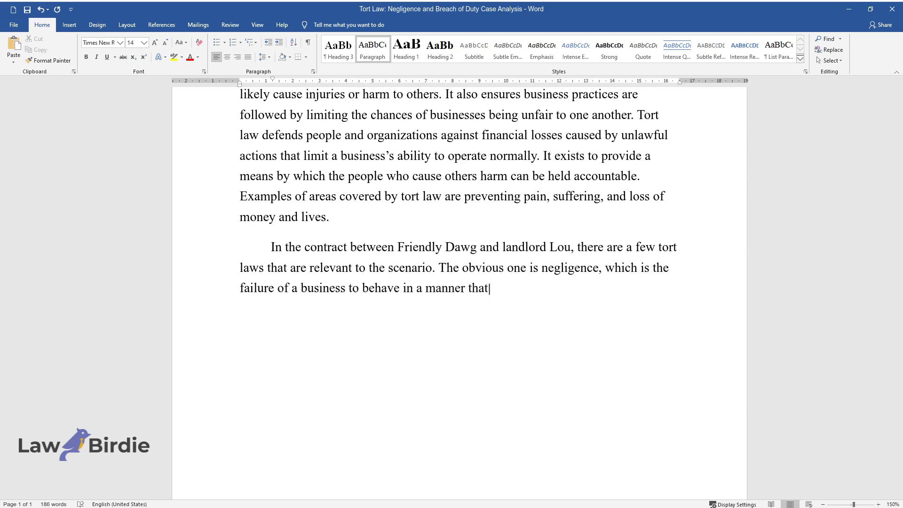
text( does not exhibit the due care expec)
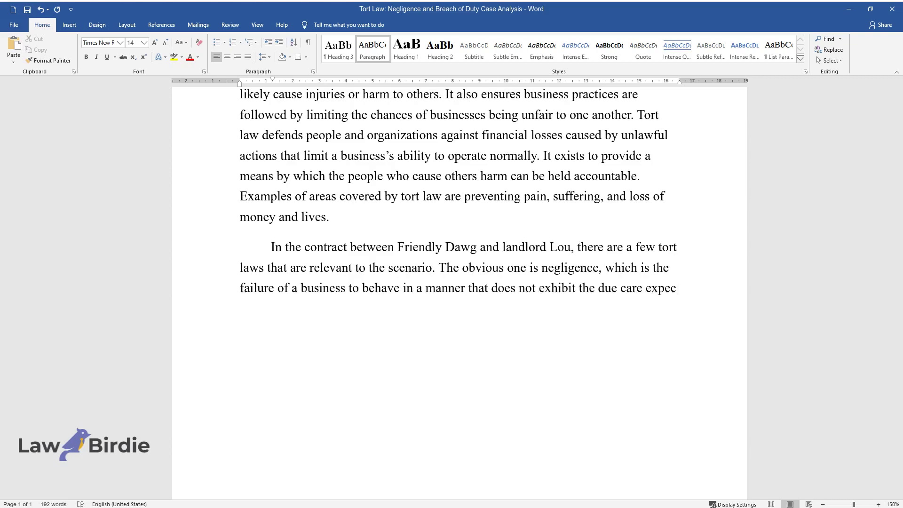
text(ted of a person or organization in th)
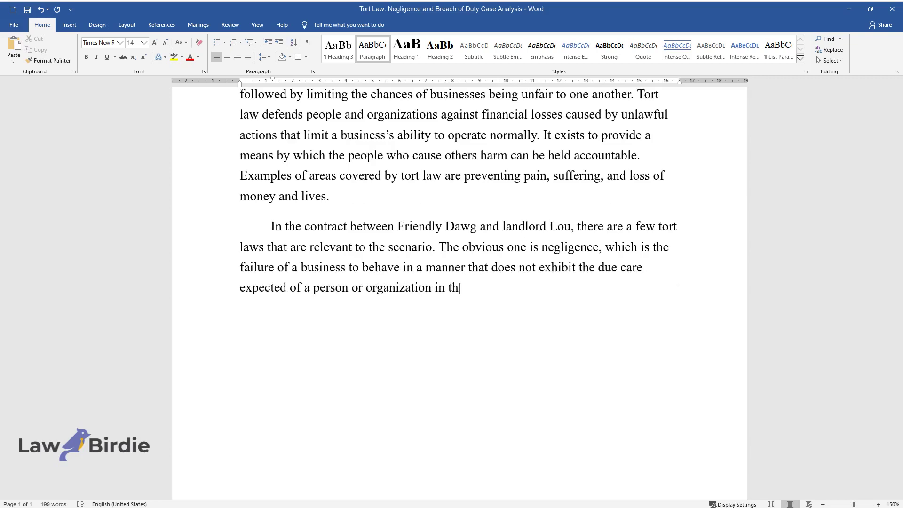
text(at position. Friendly Dawg exhibits )
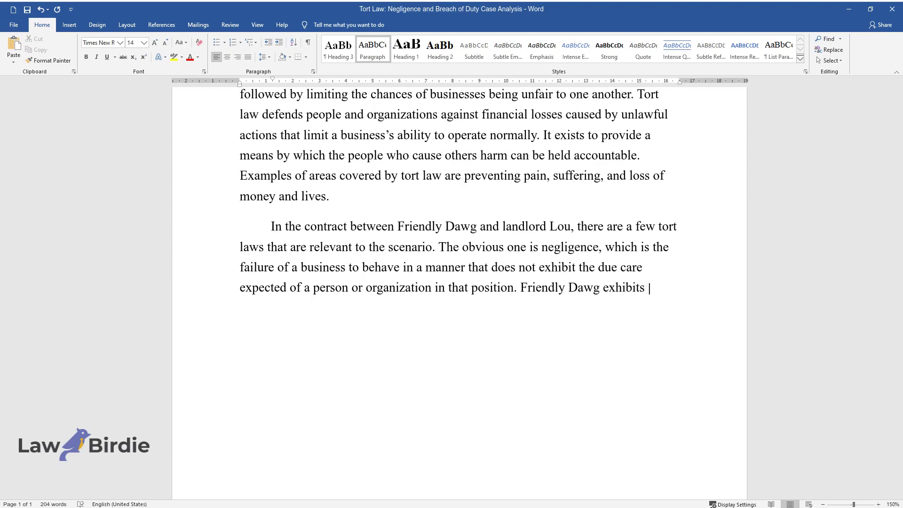
text(negligence by letting the snake esca)
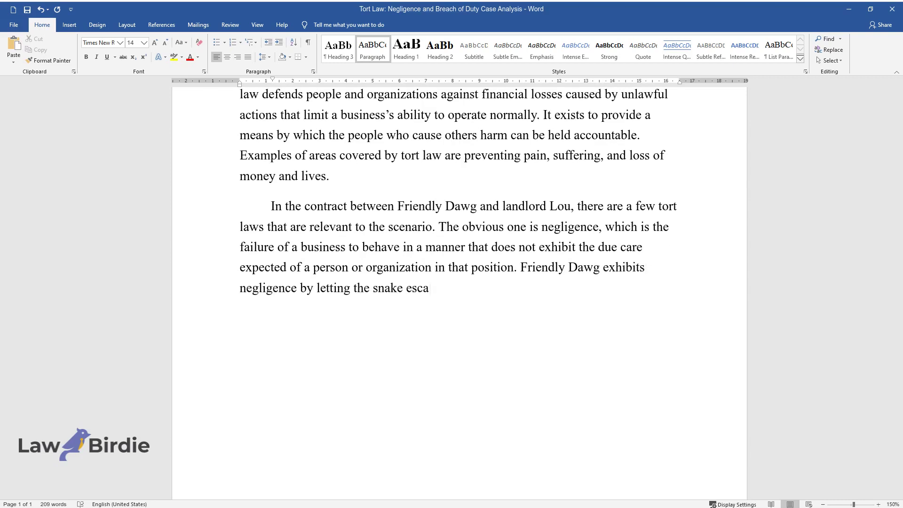
text(pe through the air vents into the neighboring studio.)
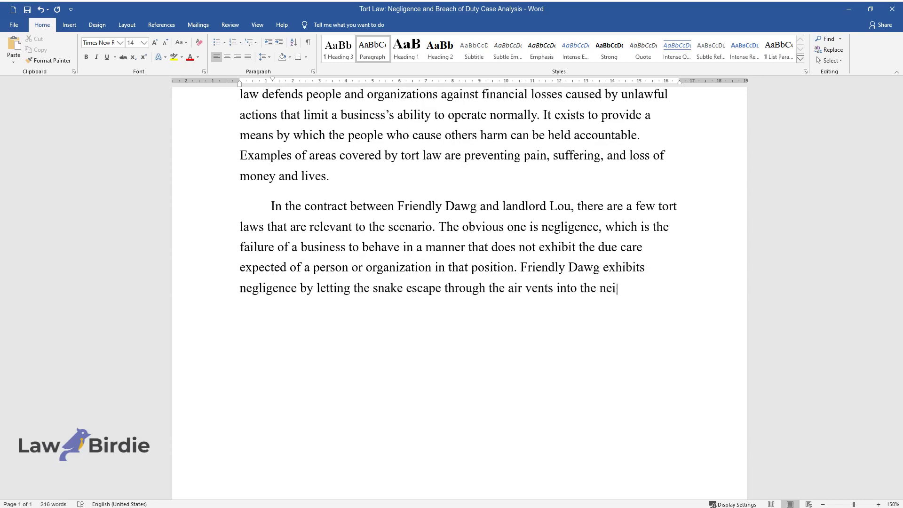
key(Return)
- Write the Sunshine Yoga paragraph on nuisance and invasion of privacy, ending 'should be punished under this law.'
text(T)
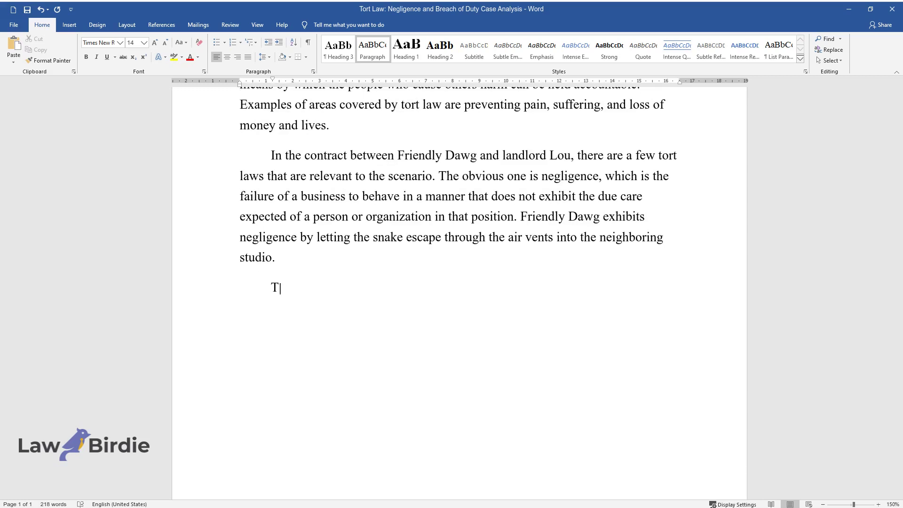
text(he owners of Sunshine Yoga, therefor)
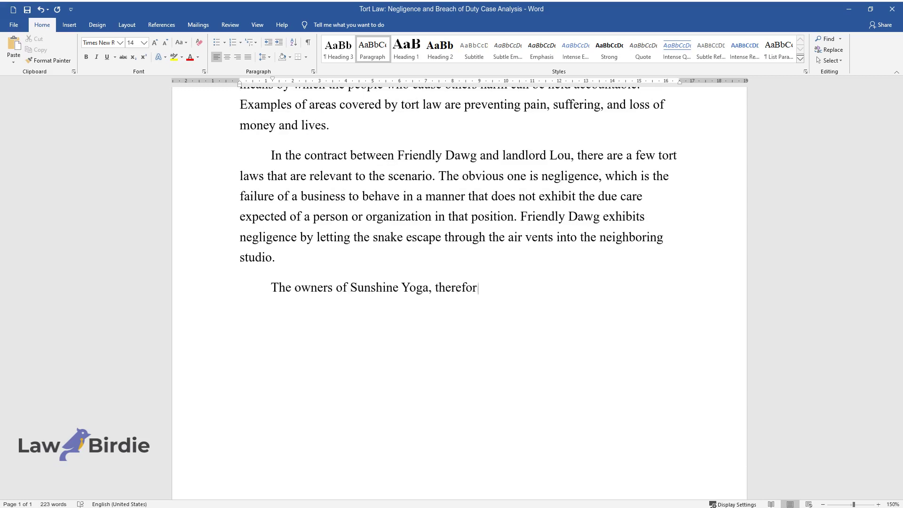
text(e, have a right to sue the organizat)
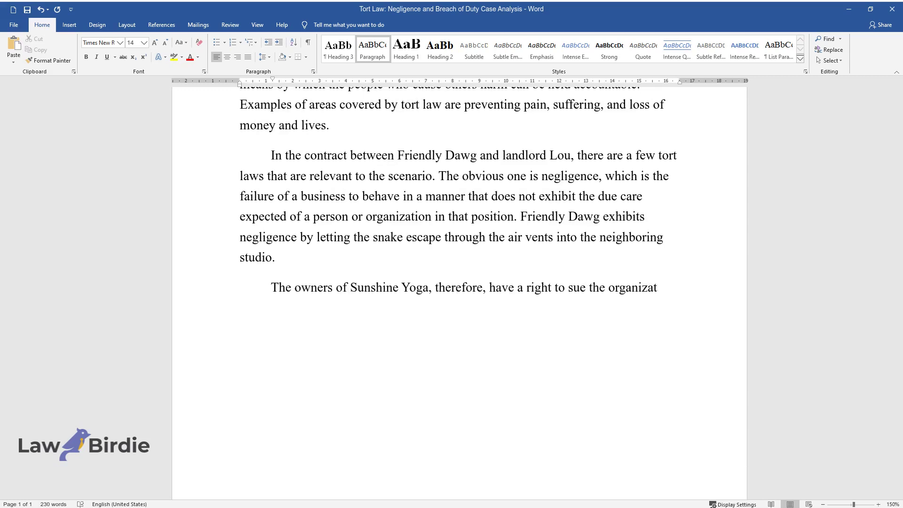
text(ion under tort law since the tenant)
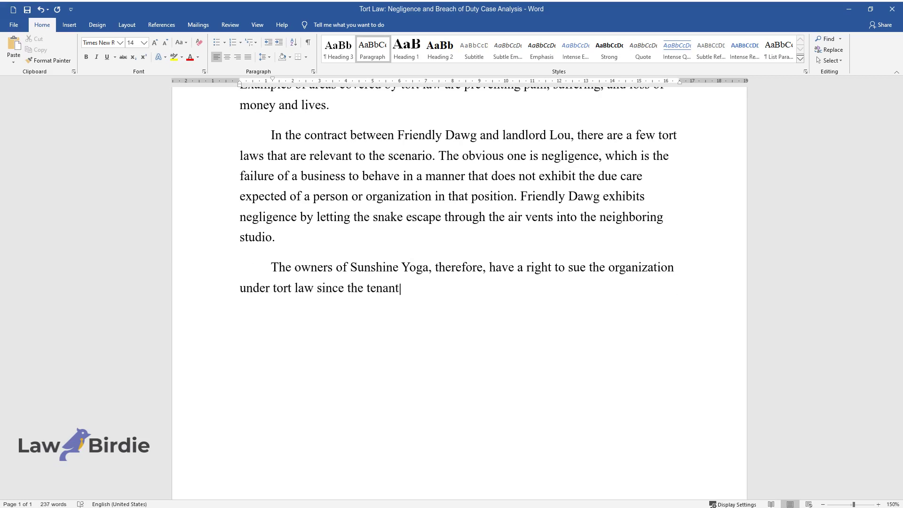
text( is expected to take reasonable care)
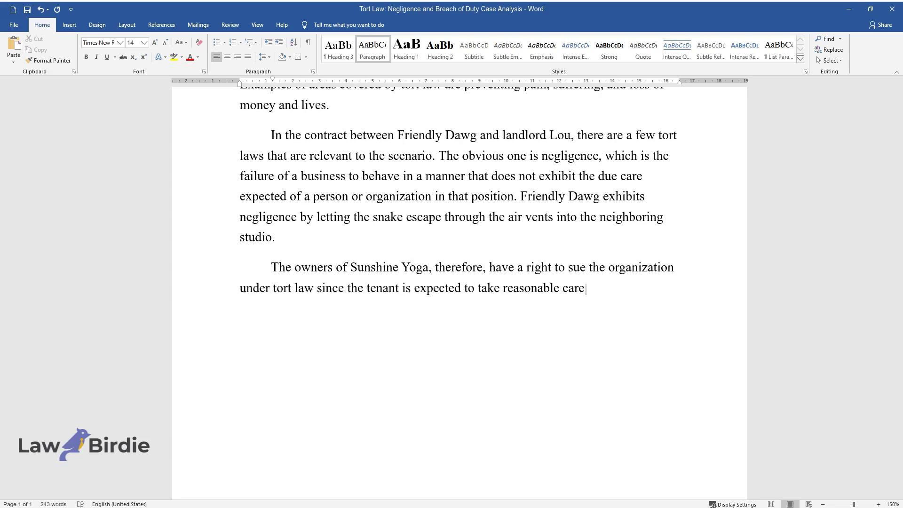
text( of the property. Additionally, there is the case of nuisance, which is )
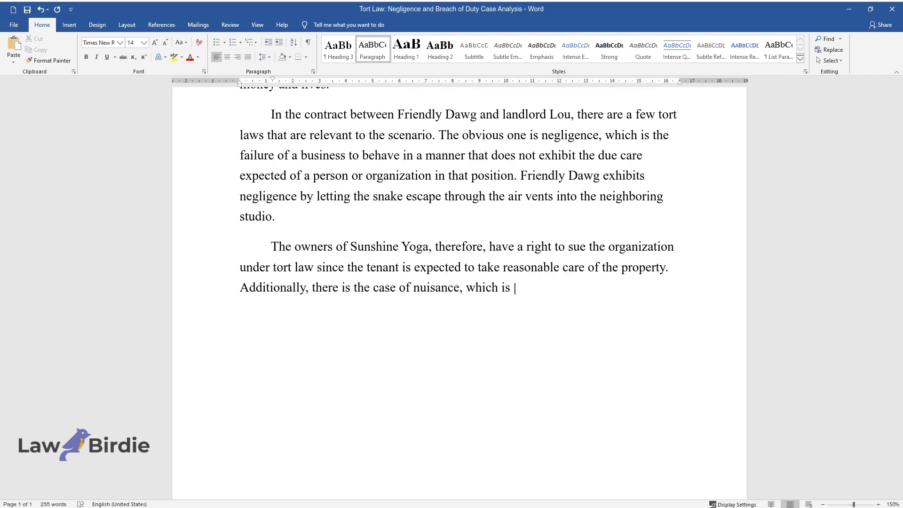
text(a human or physical activity that is harmful or offen)
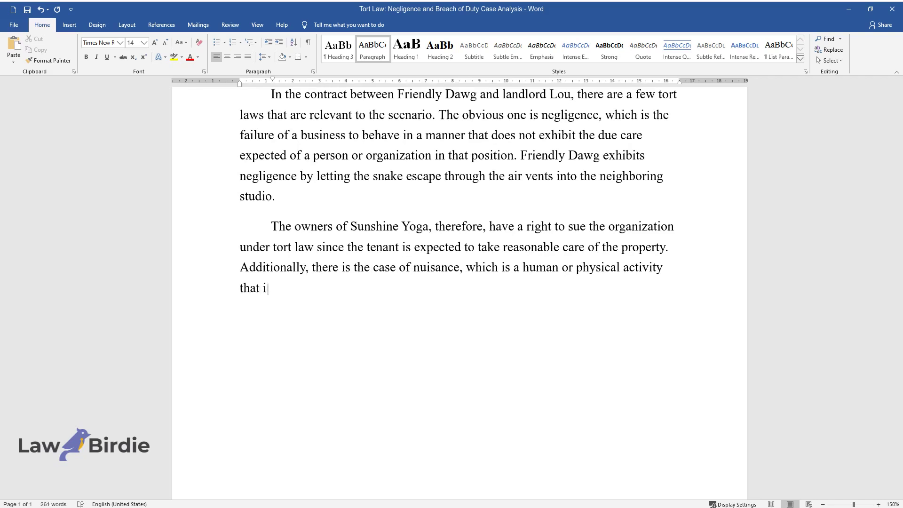
text(sive to others. Ha)
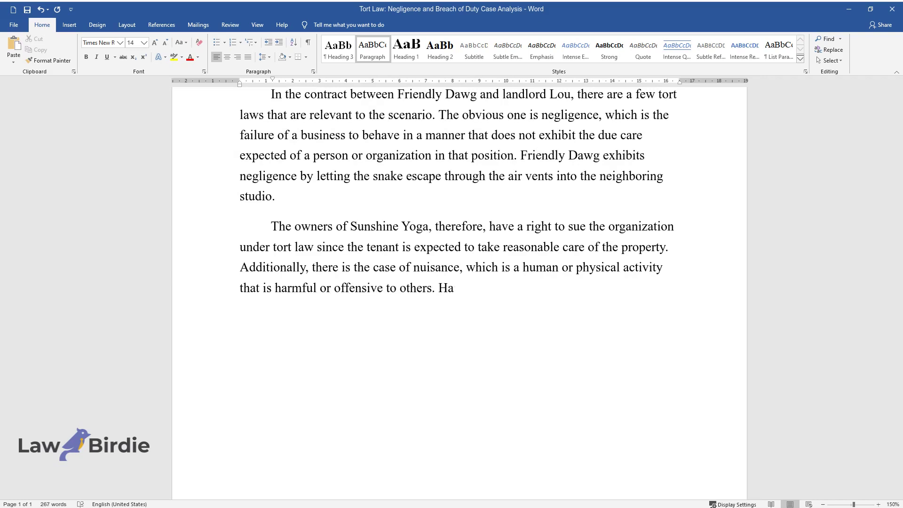
text(ving the snakes escape to the neighb)
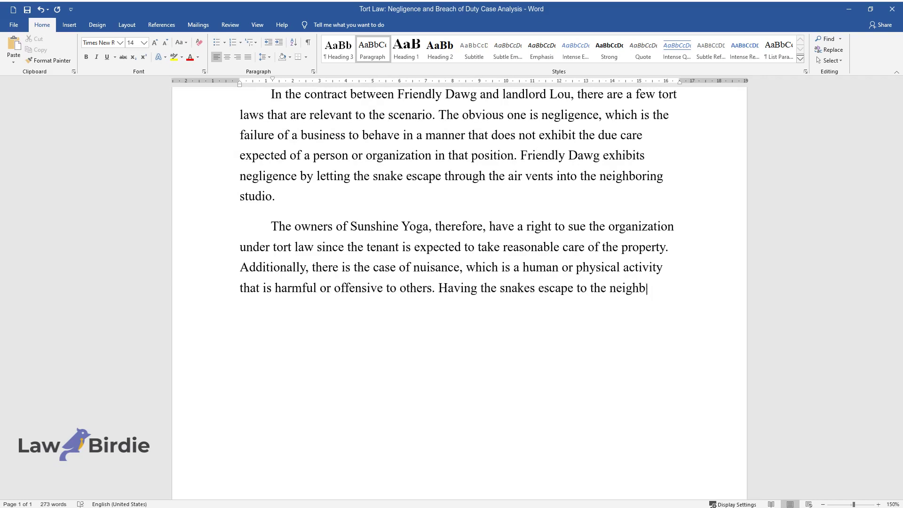
text(ors and their dogs and parrots maki)
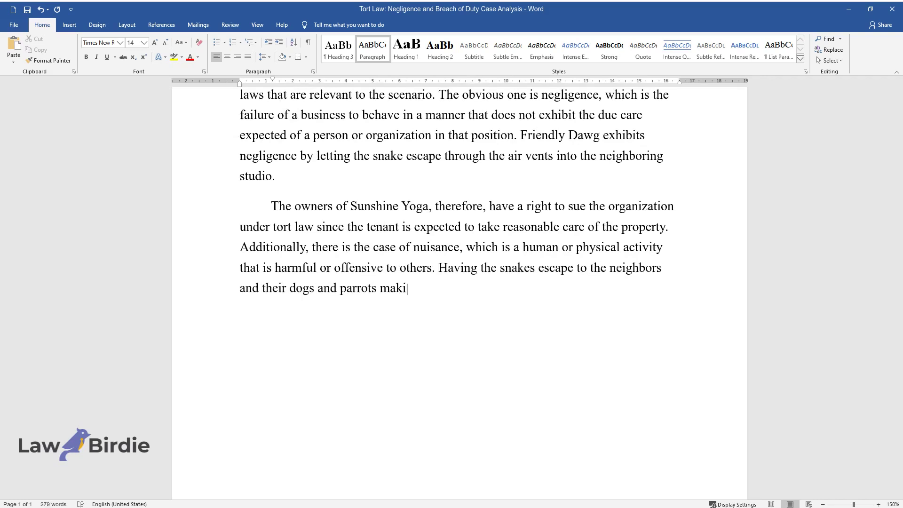
text(ng noise to them is a nuisance that)
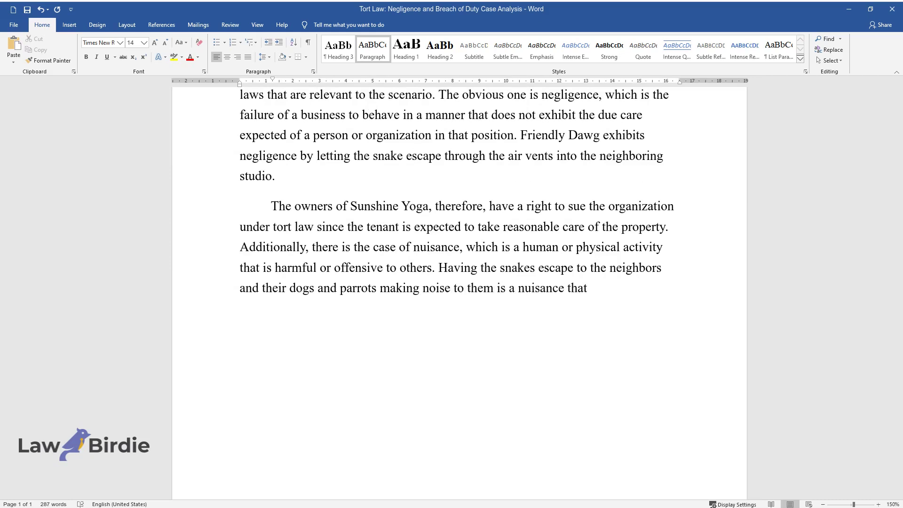
text( Dave's company should be sued for un)
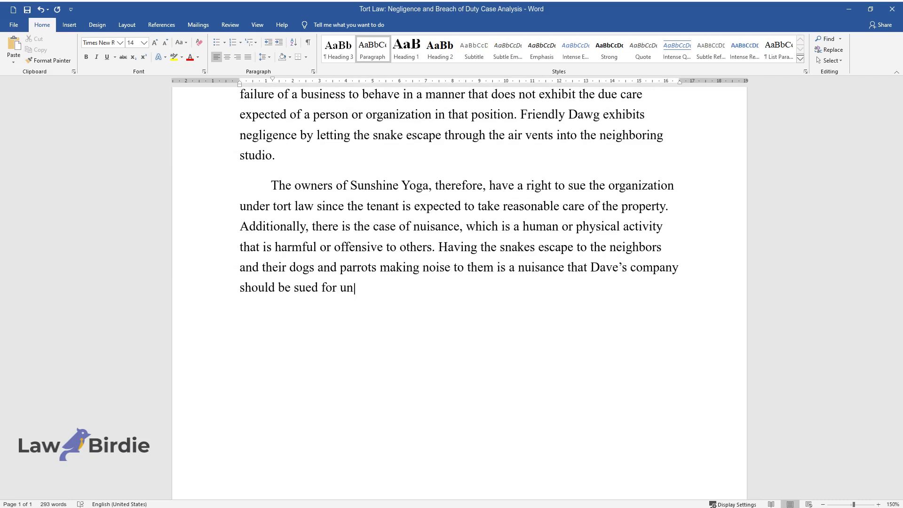
text(der the tort law. There is also a ca)
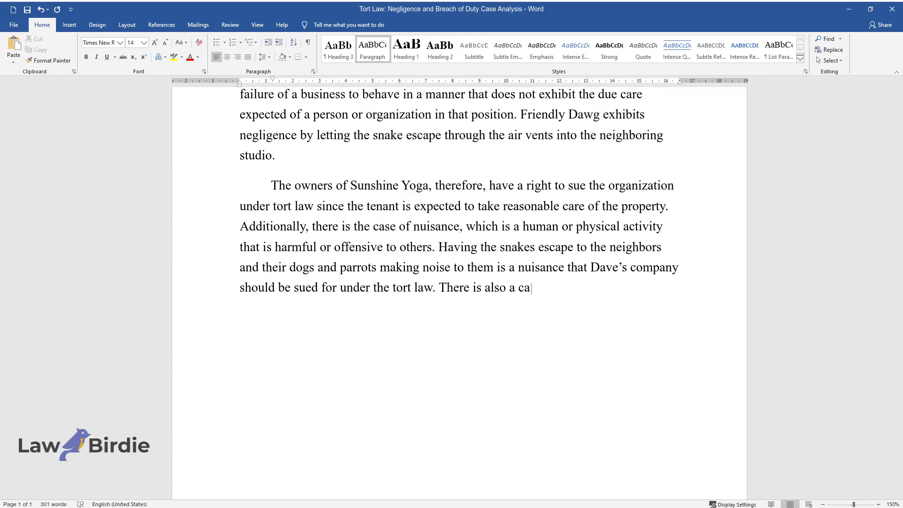
text(se of invasion of privacy as the snake invades Jasmine's prope)
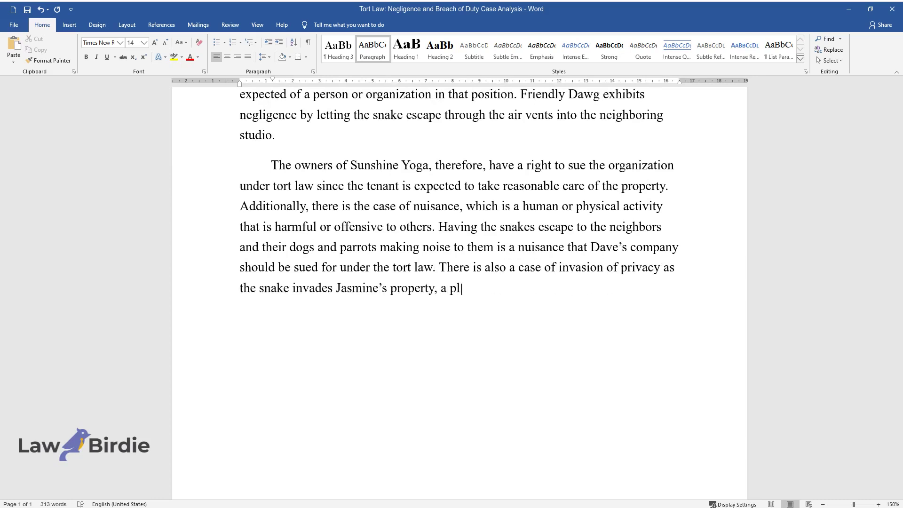
text(ould not be. Jasmine states)
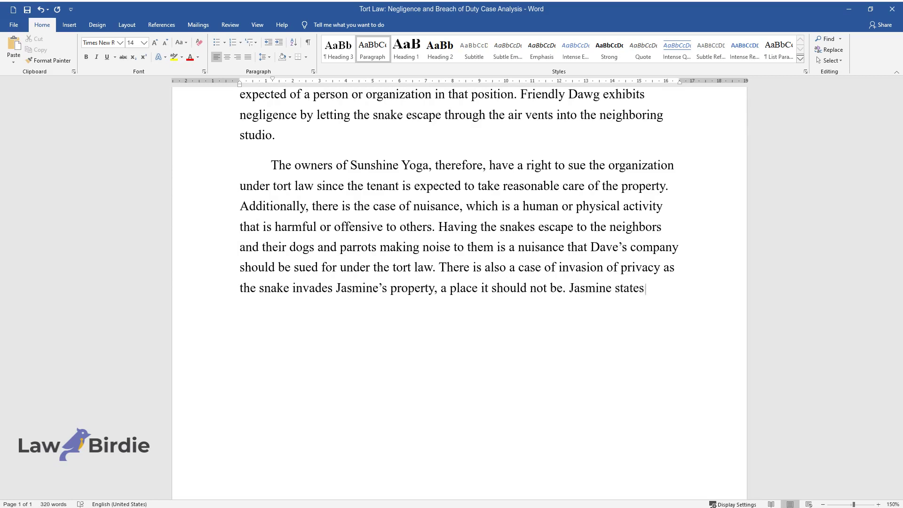
text( that she has been depressed and an)
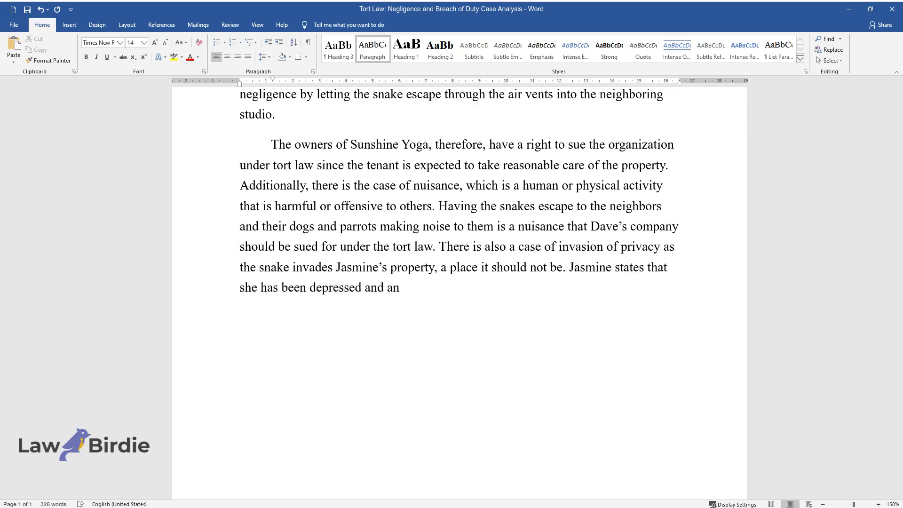
text(xious about the ongoing situation, w)
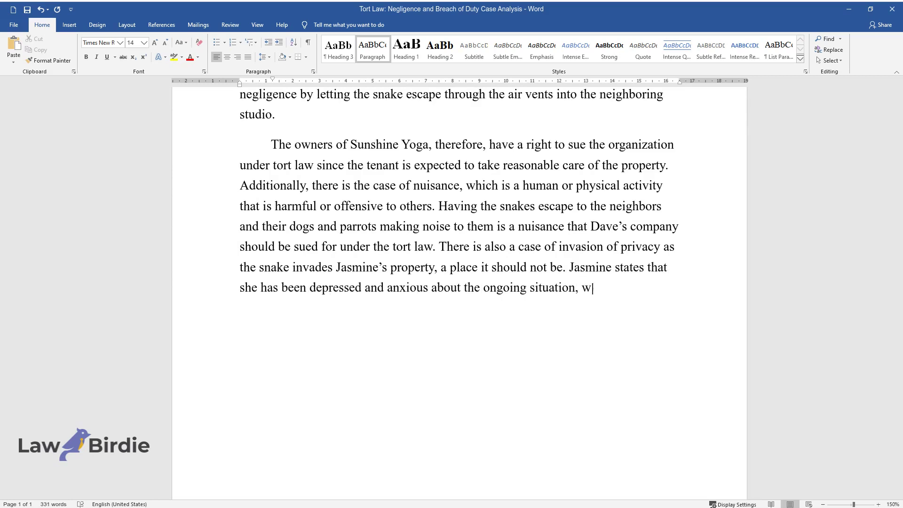
text(hich shows that Friendly Dawg has in)
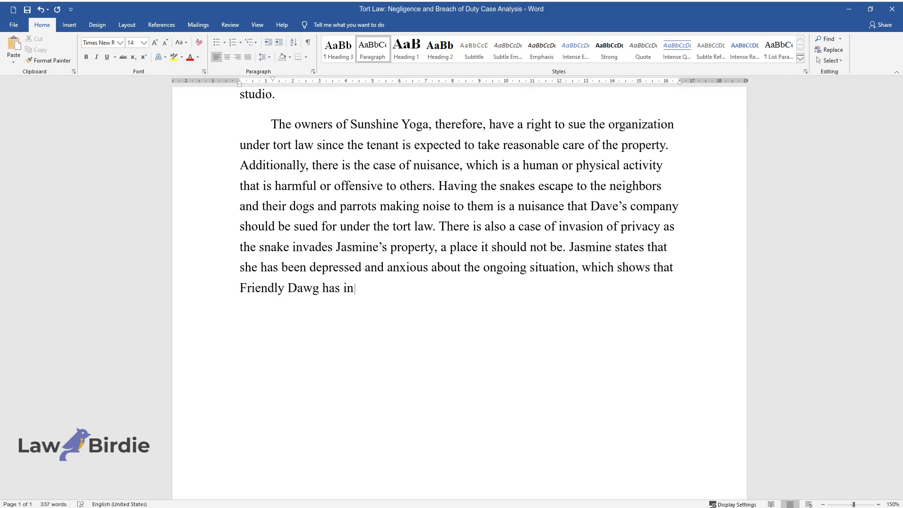
text(flicted her emotional distress and s)
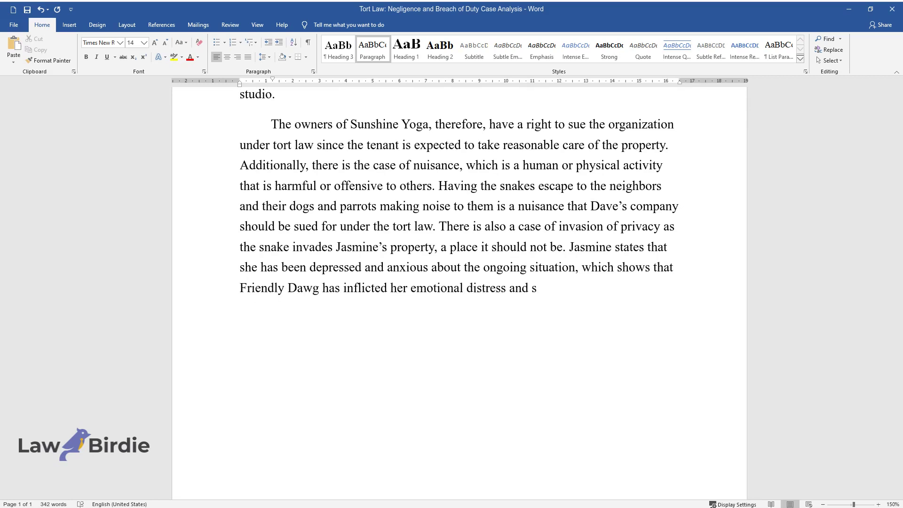
text(hould be punished under this law.)
key(Return)
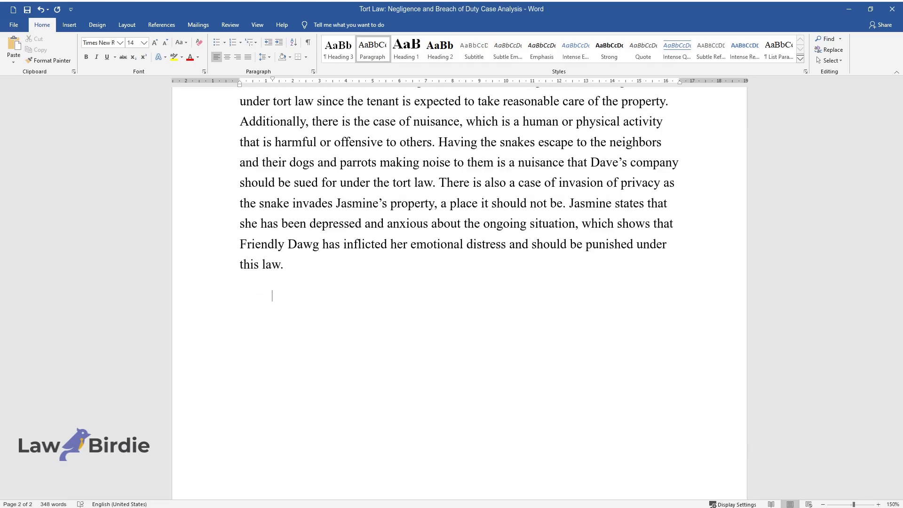
- Write the paragraph on Sunshine Yoga's legal claims, ending 'making this contract voidable.'
text(There are various legal claims that Sunshine )
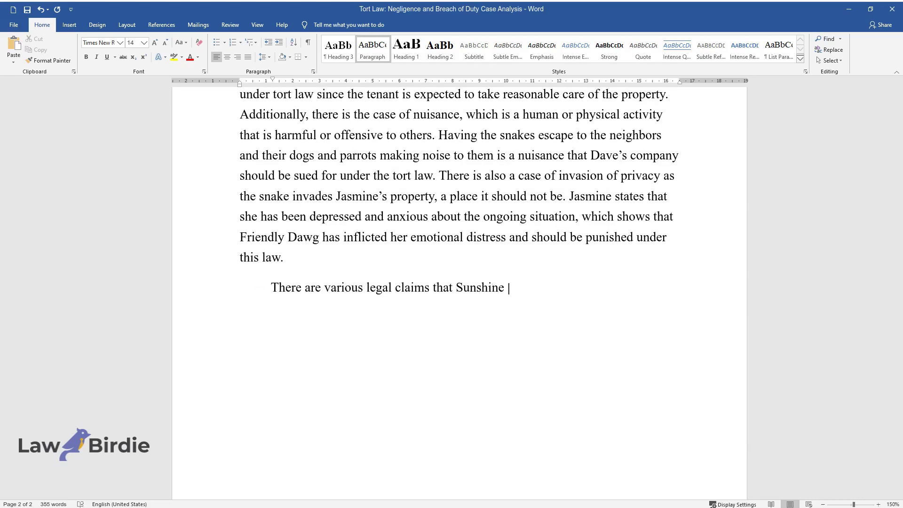
text(Yoga can make against the Friendly )
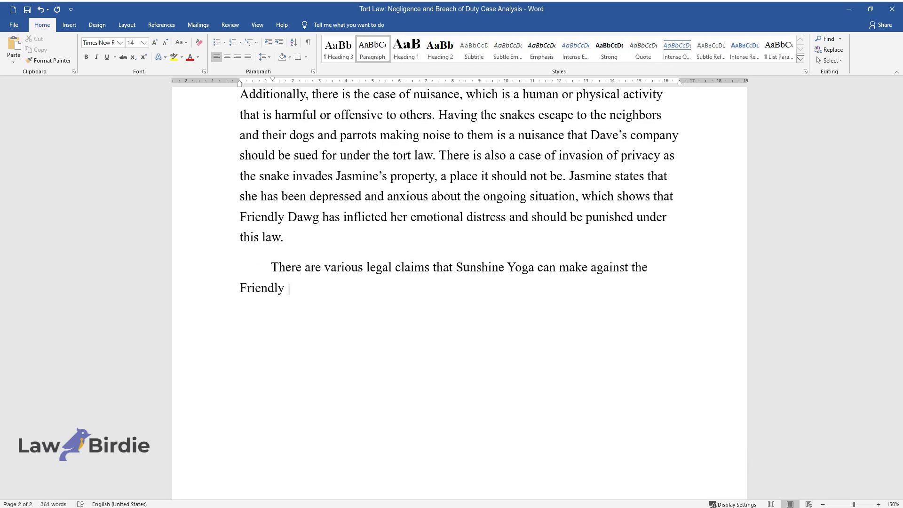
text(Dawg and landlord Lou. First, Sunshi)
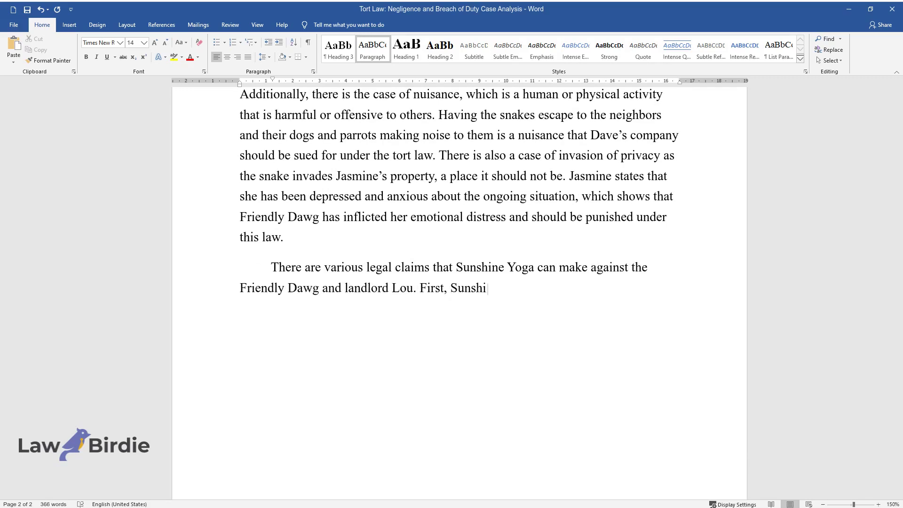
text(ne Yoga can sue landlord Lou for bre)
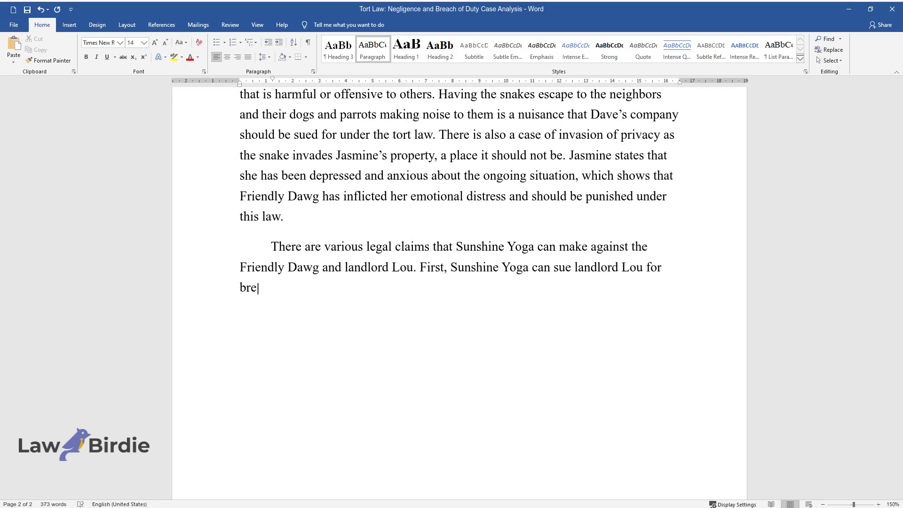
text(ach of contract under tort law sinc)
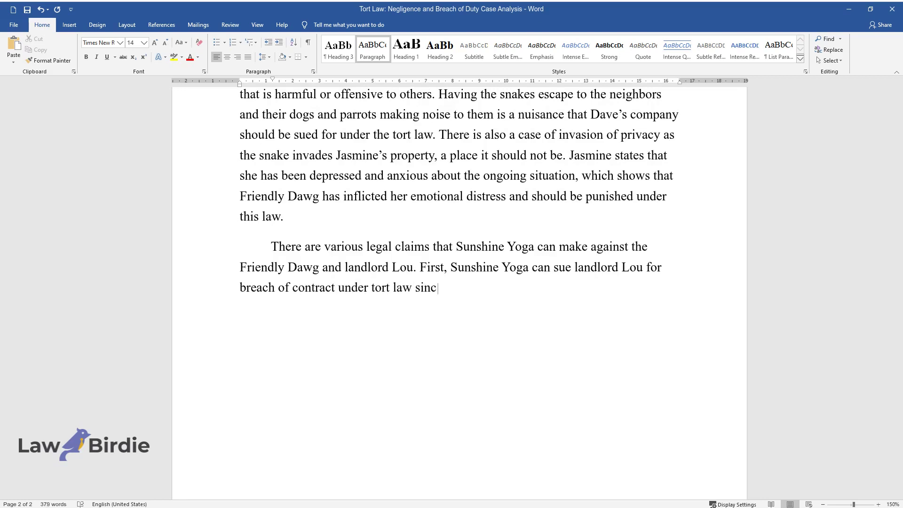
text(e he is responsible for keeping her)
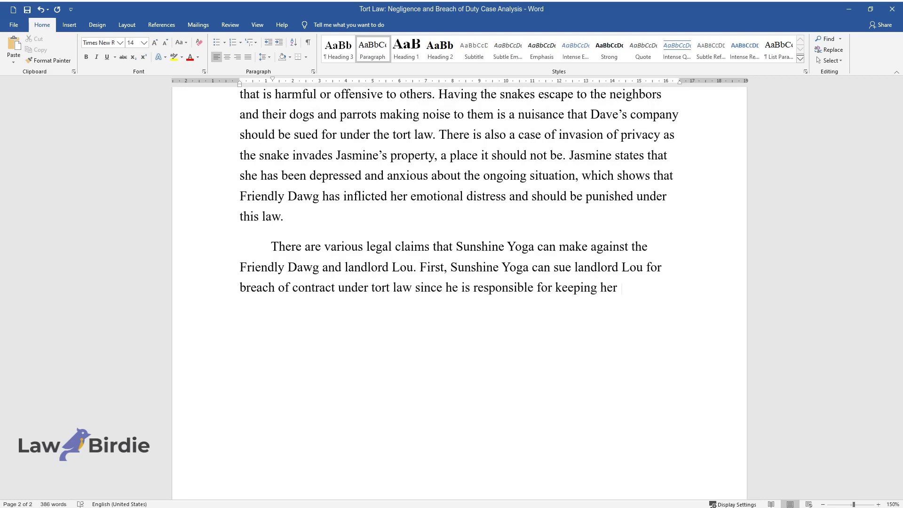
text( business safe and undisturbed. She could als)
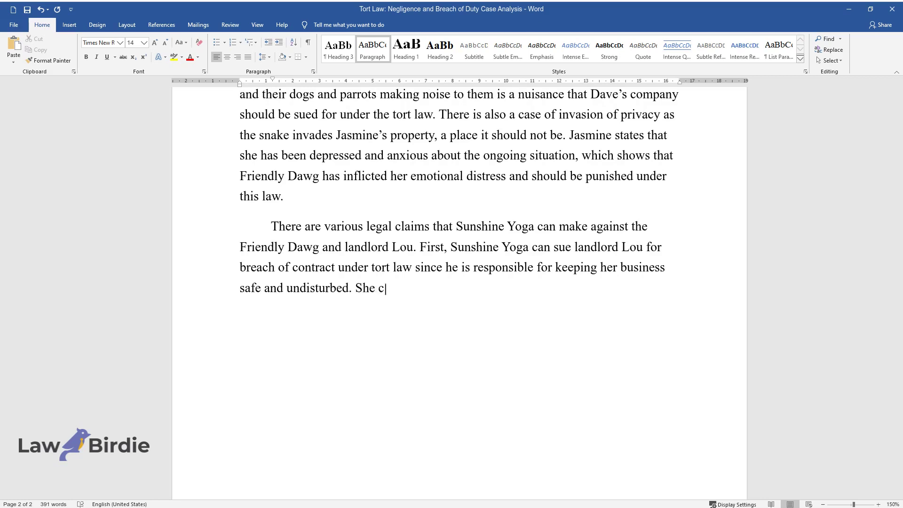
text(o sue him for breaching the)
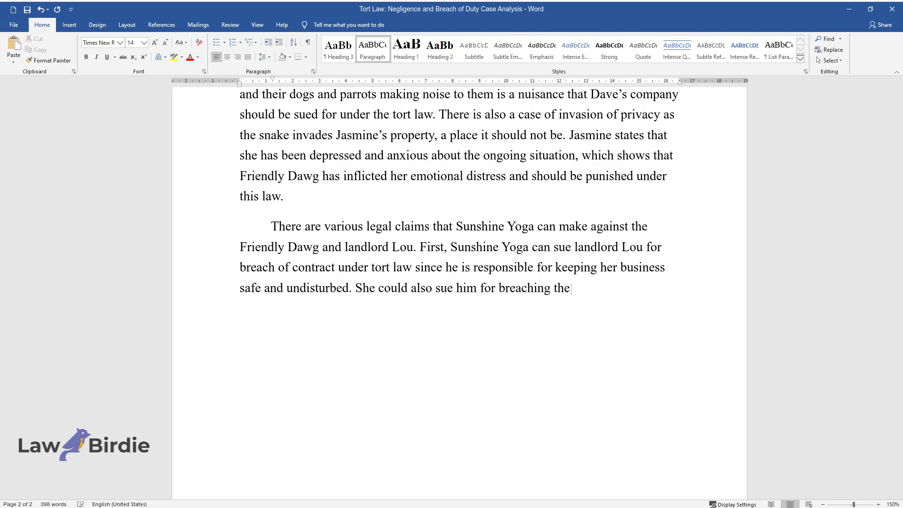
text( duty of ensuring that she stays on )
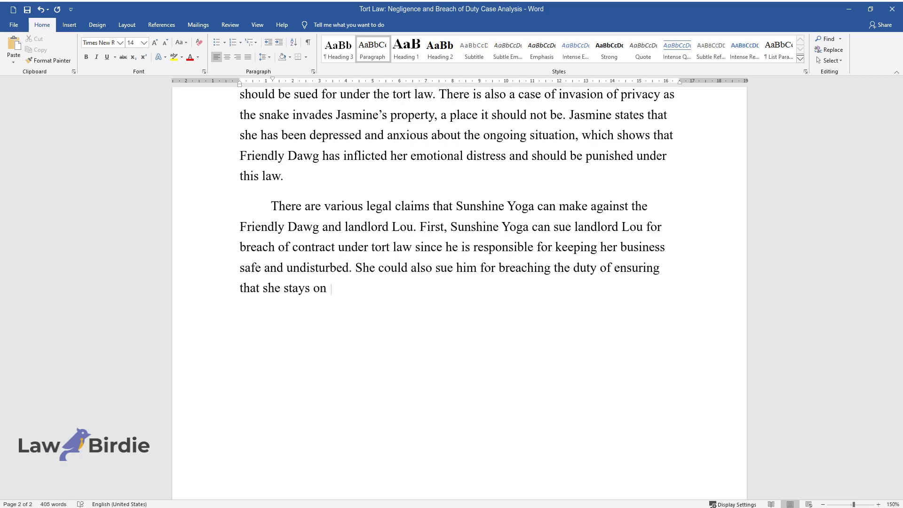
text(the premises forever but has failed )
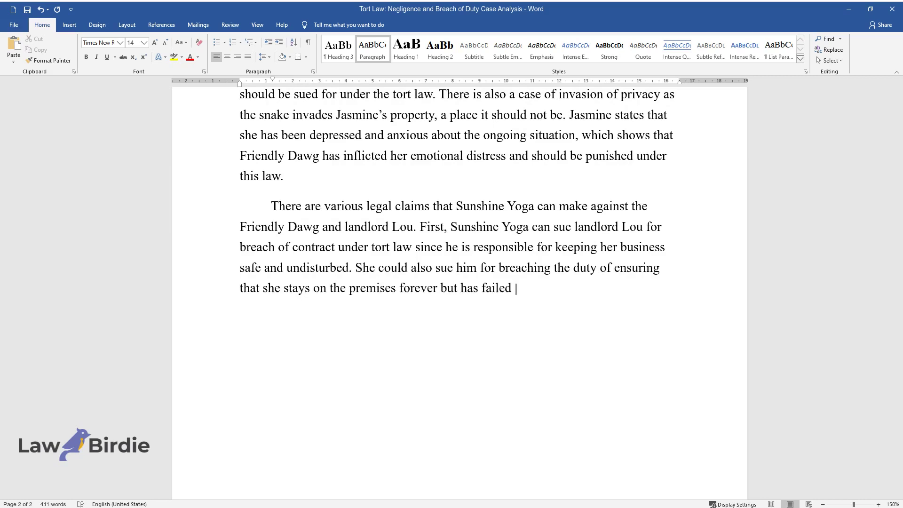
text(to make the premises livable. The landlord mu)
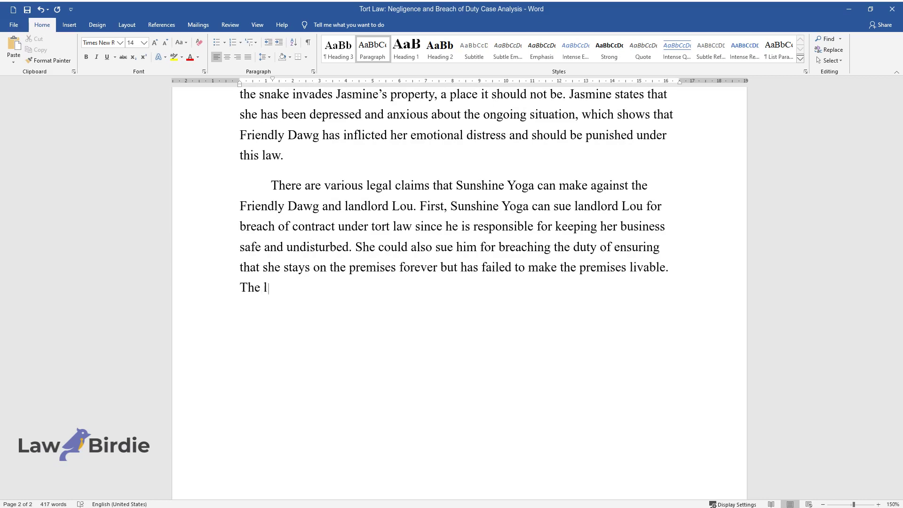
text(st honor his verbal promis)
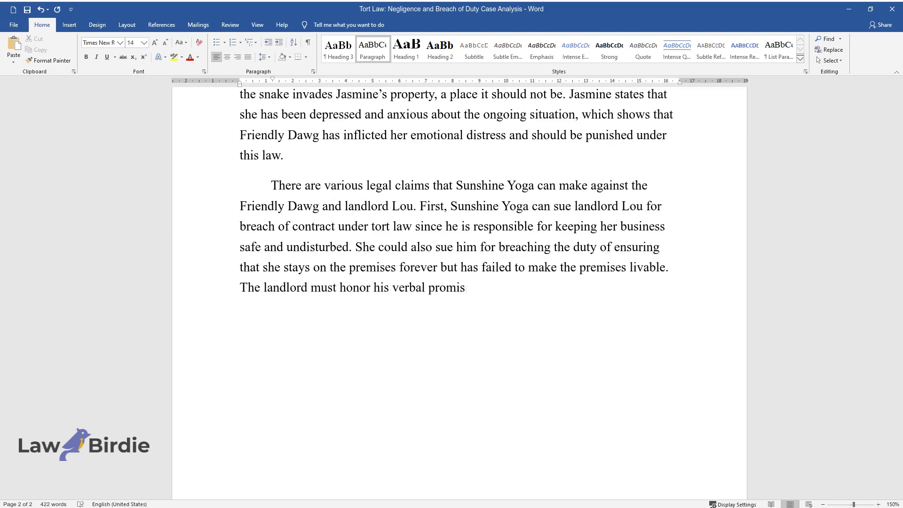
text(e since verbal contracts are just as)
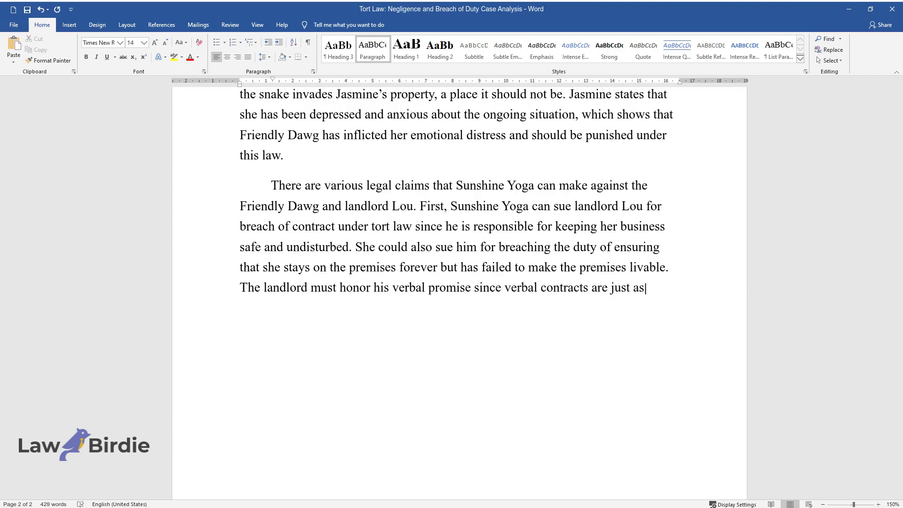
text( enforceable as written agreements. )
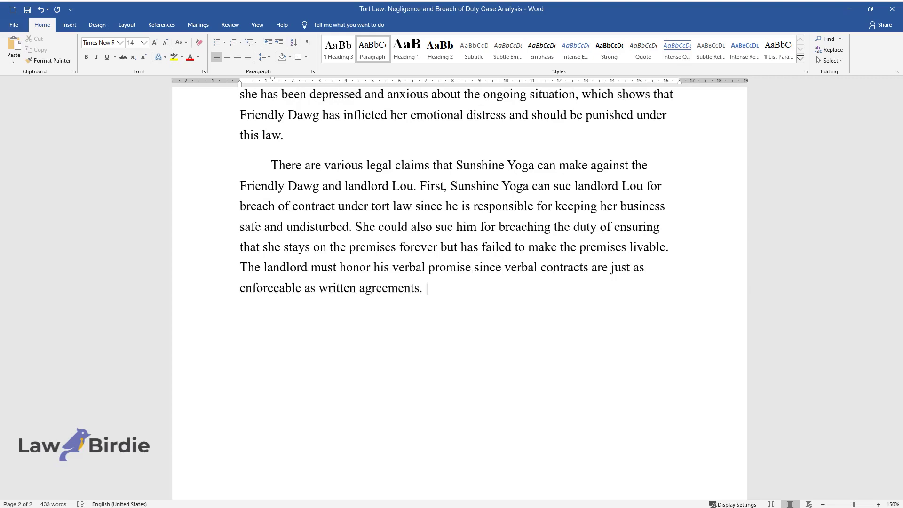
text(Sunshine Yoga could sue landlord Lo)
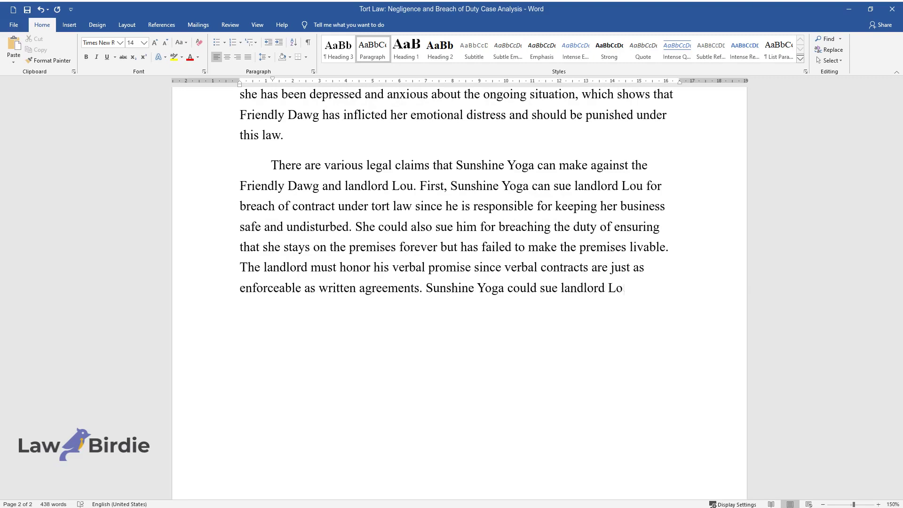
text(u for the damages that caused her to)
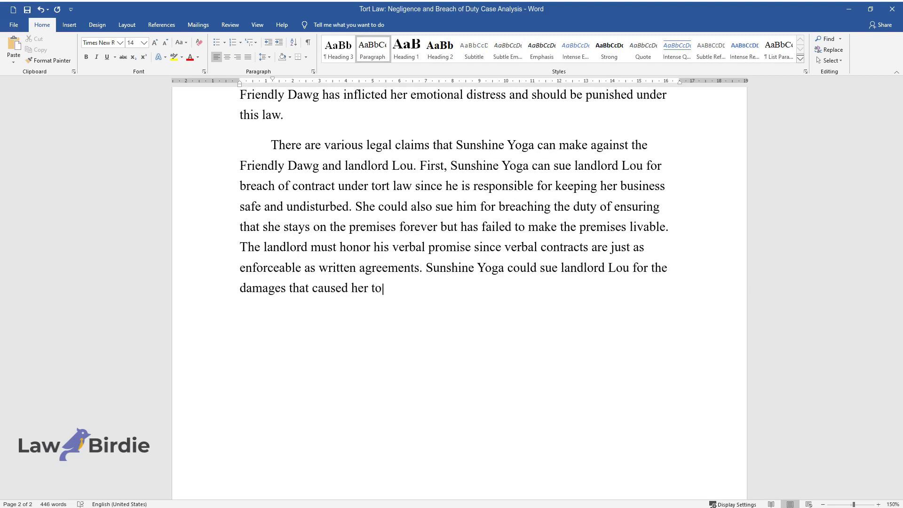
text( have a heart attack. Other claims t)
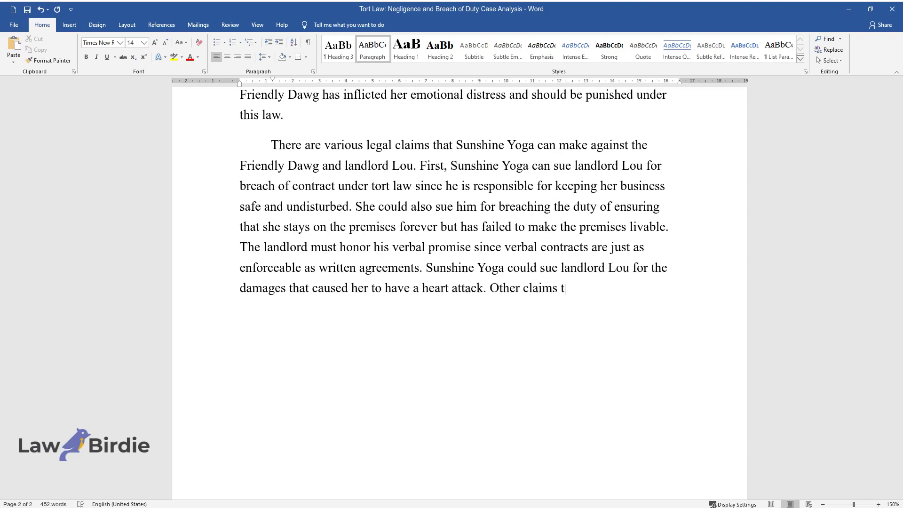
text(hat could be filed include a claim b)
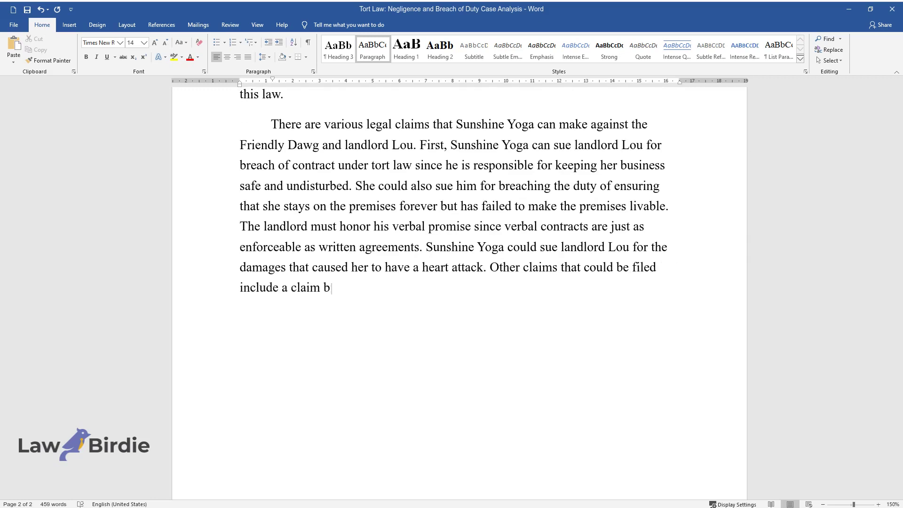
text(y landlord Lou against Friendly Dawg for the breach o)
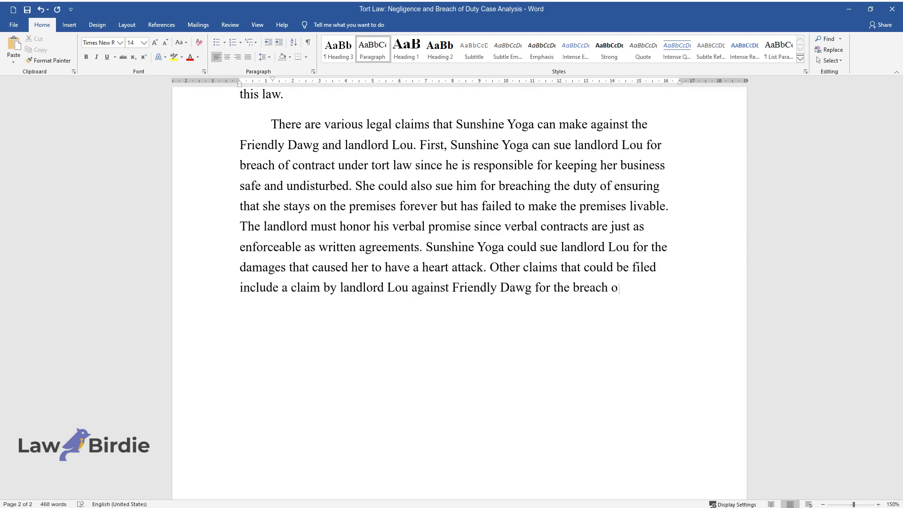
text(f contract on how the premises shoul)
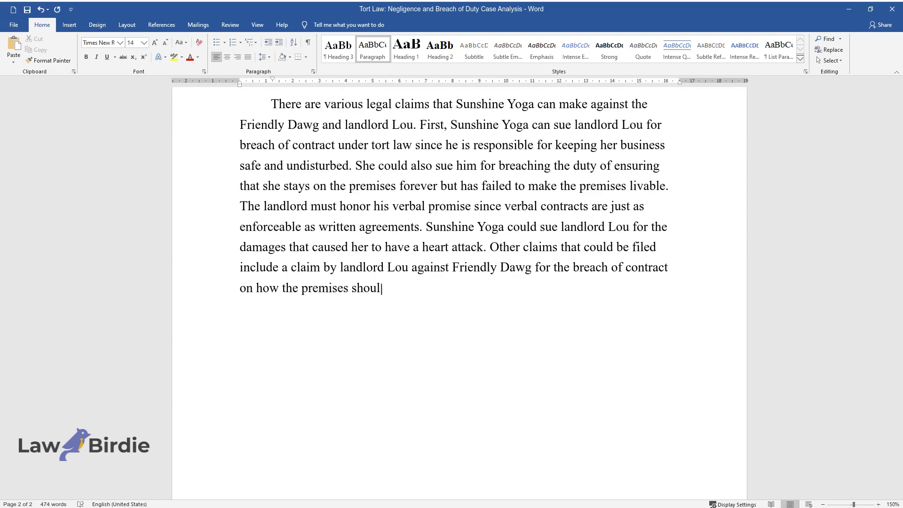
text(d be used. Dave's father rented the)
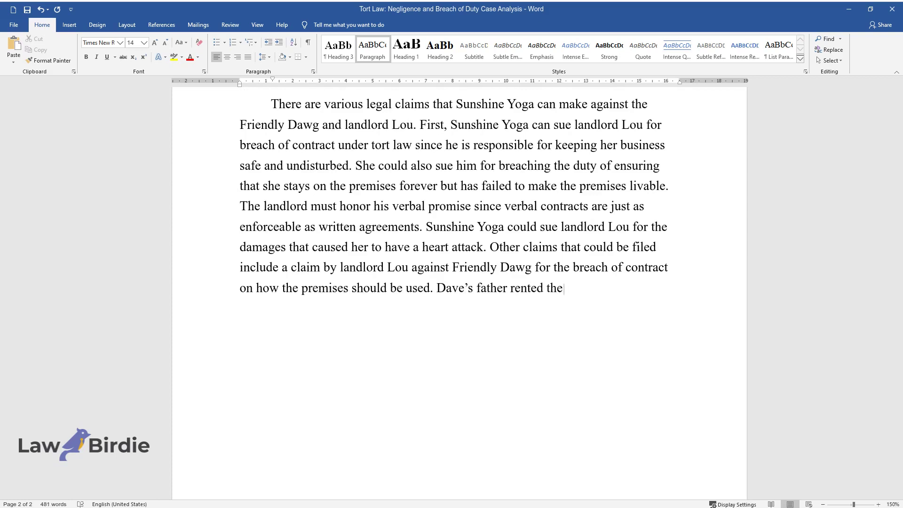
text( store to sell pet supplies)
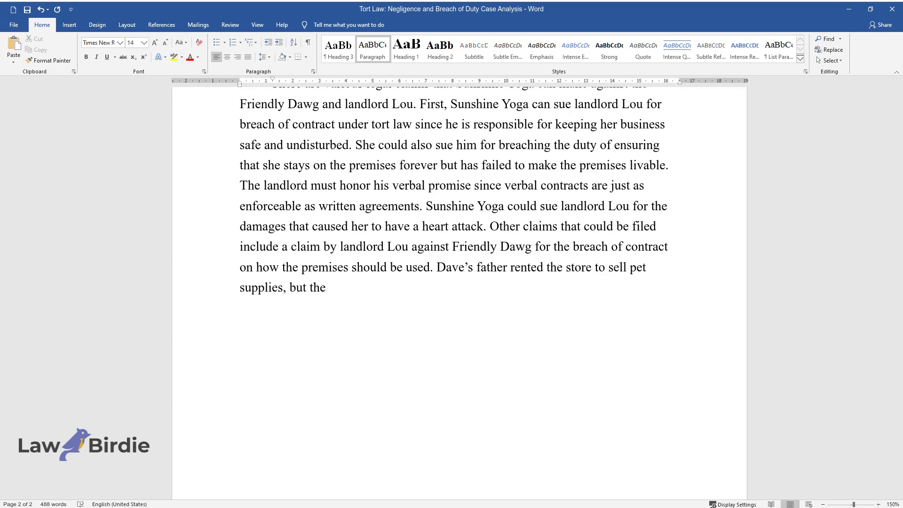
text(, but the son decided to rear live animals ma)
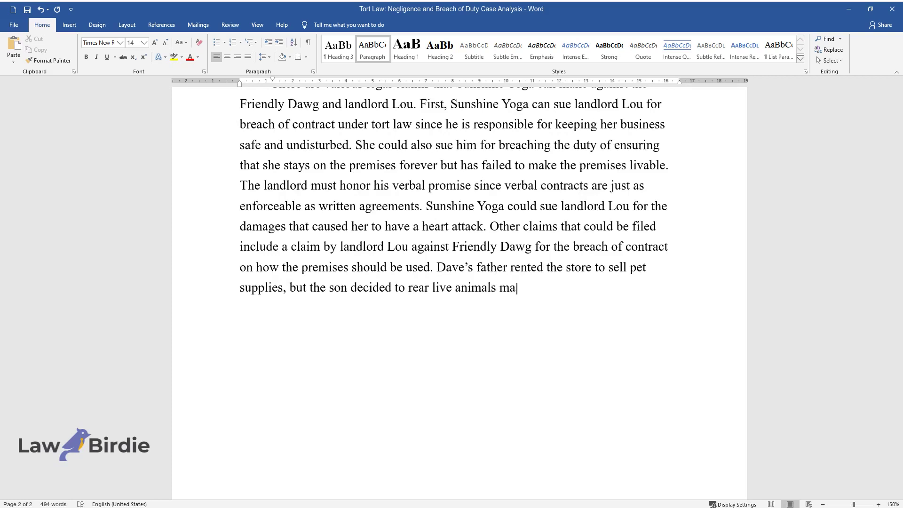
text(king this contract voidable.)
key(Return)
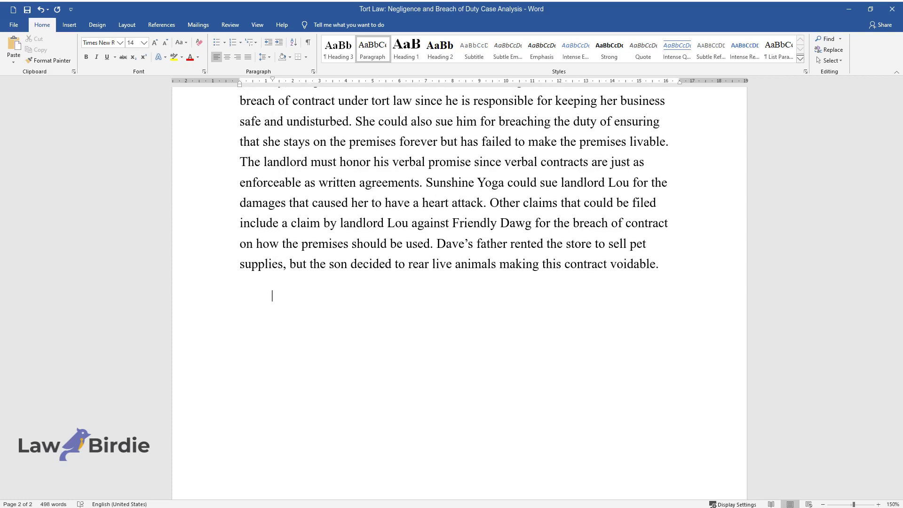
- Write the conclusion starting 'In conclusion, Sunshine Yoga has a legal claim against Friendly Dawg'
text(In conclusion, Sunshine Y)
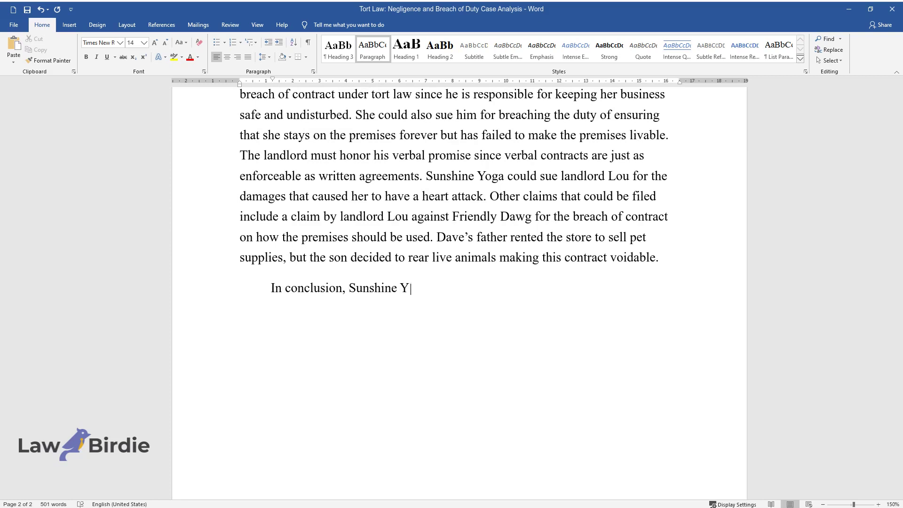
text(oga has a legal claim against Frie)
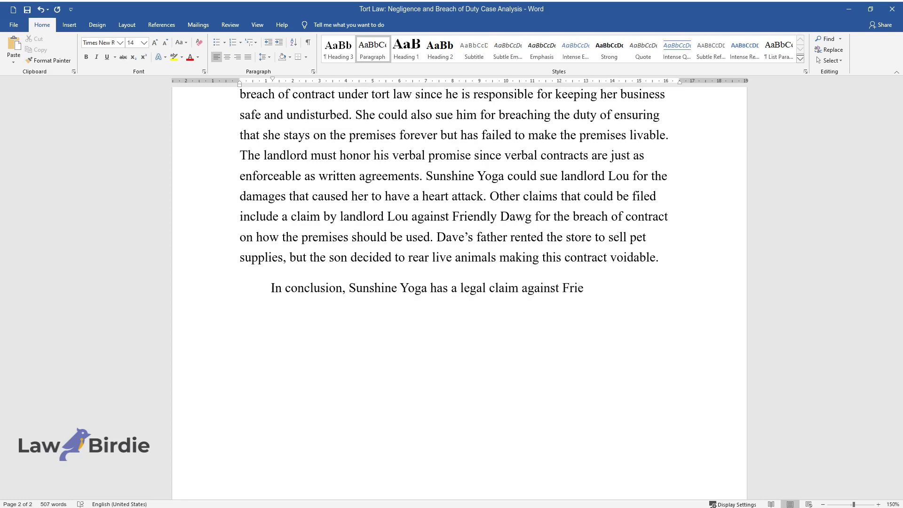
text(ndly Dawg for violating the legal p)
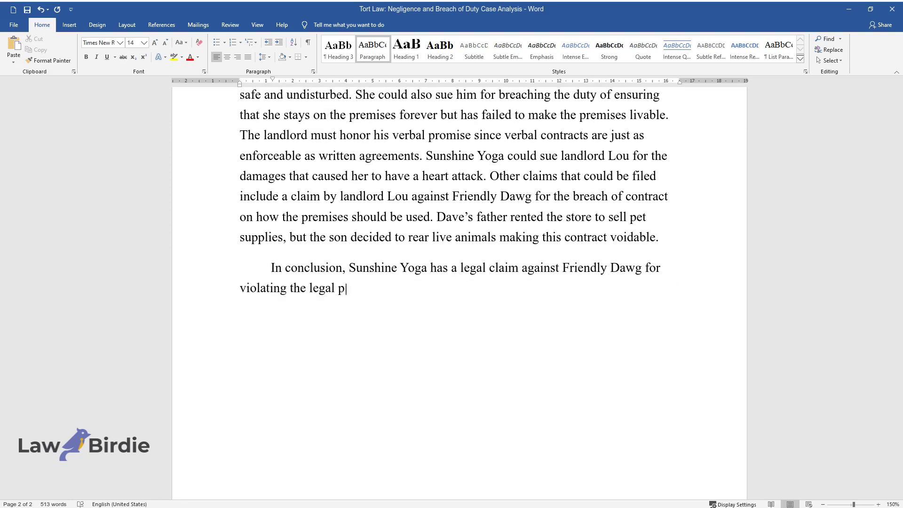
text(rinciples and breaching its duty, )
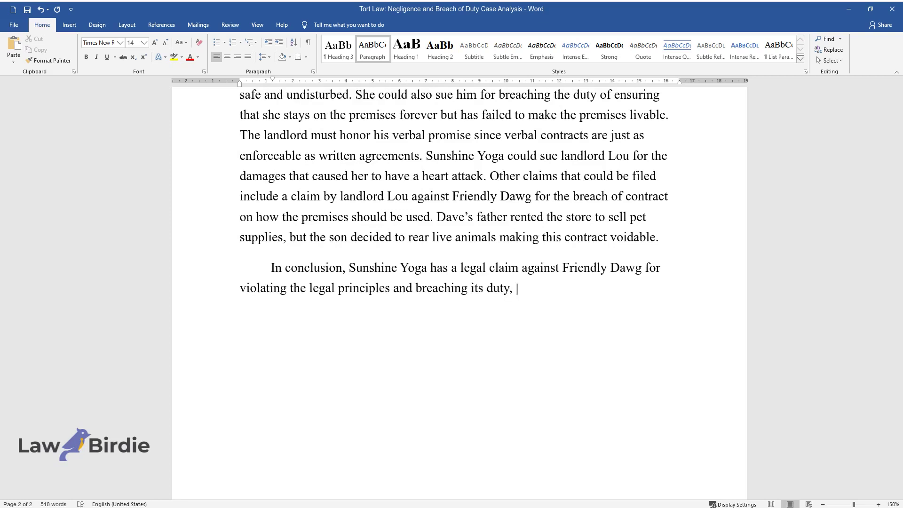
text(causing a nuisance, invasion of her privacy,)
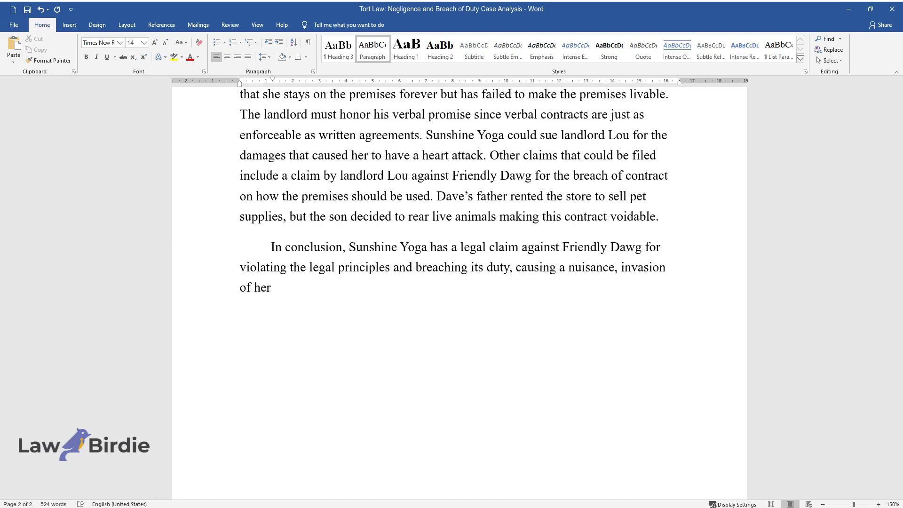
text( inflicting physical inju)
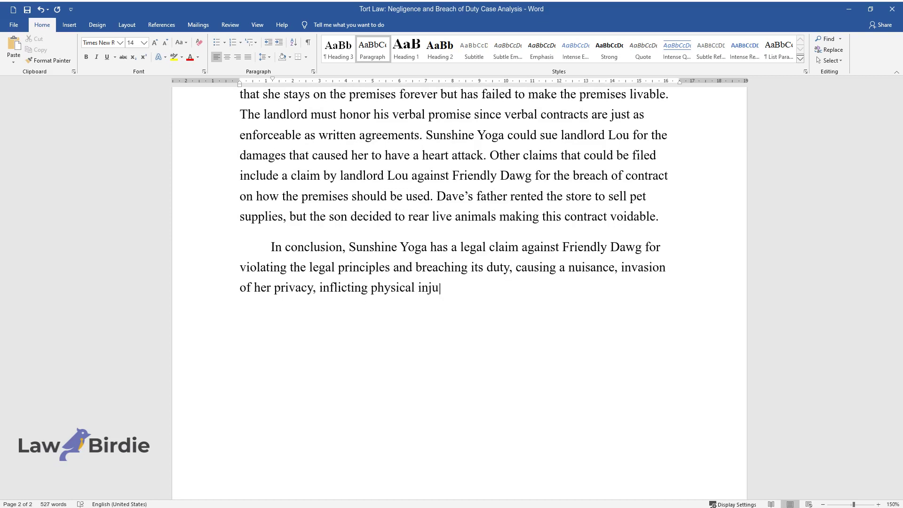
text(ries, and emotional distress. It can be ensured)
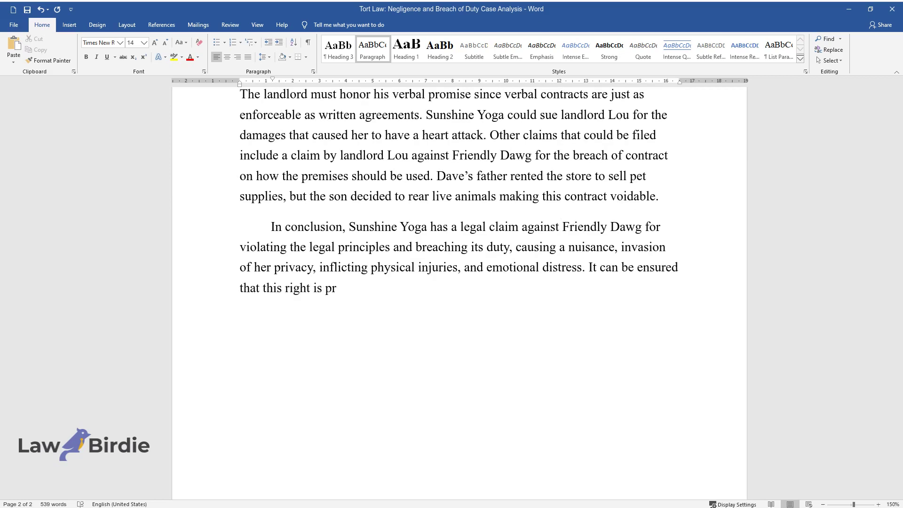
text(Dawg and )
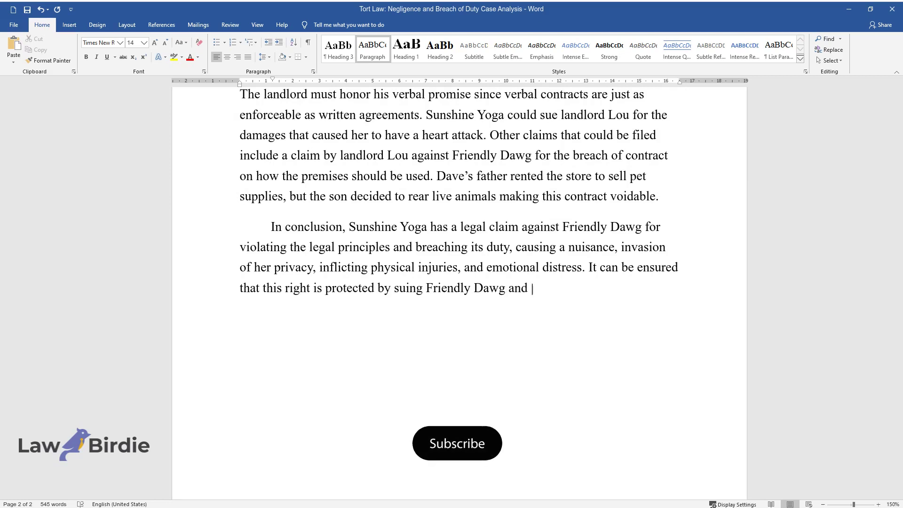
text(landlord Lou since, under tort law)
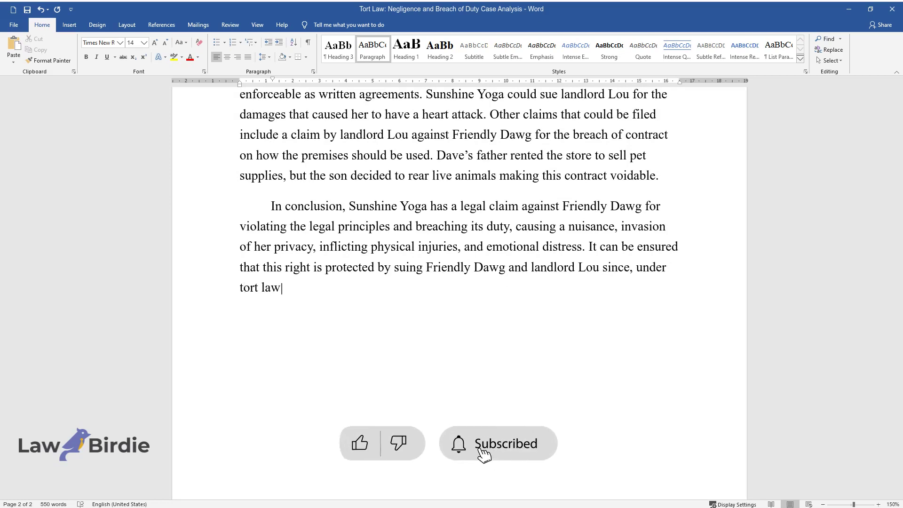
text(, a tenant should be provided with)
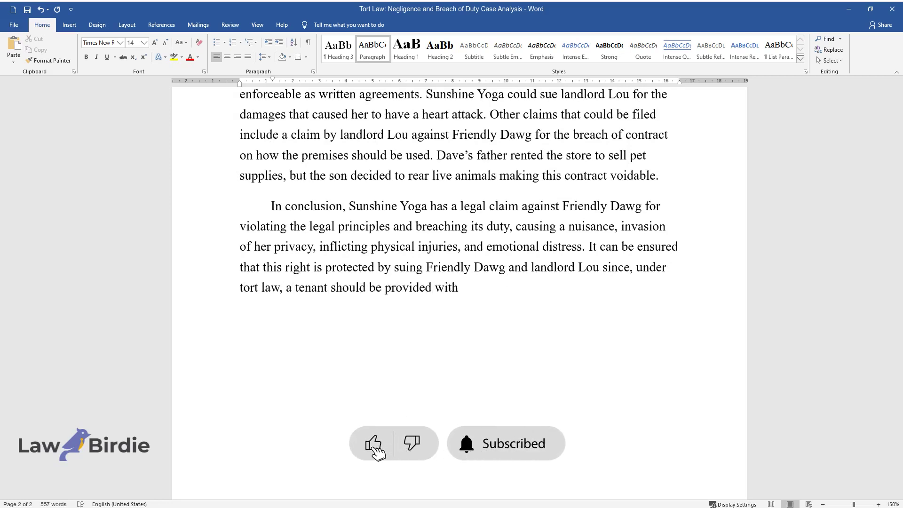
text( a safe living environment whether they hav)
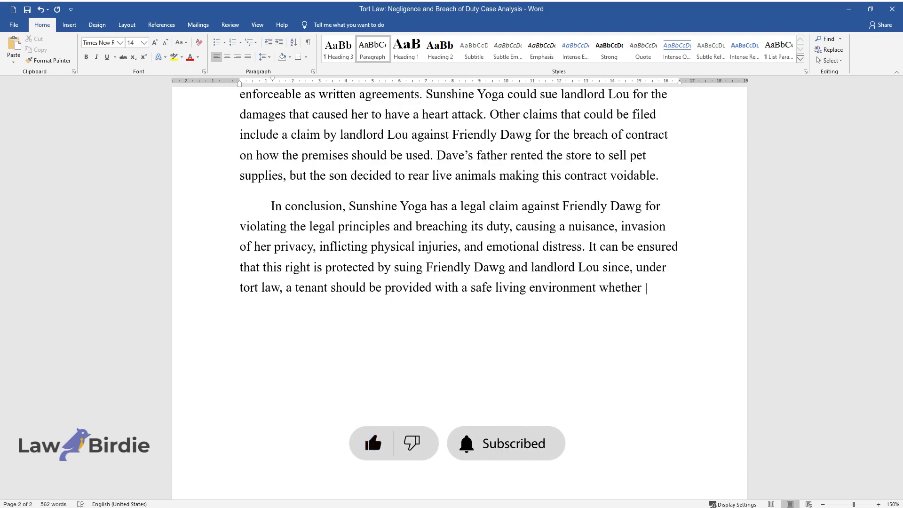
text(e a written contract or no)
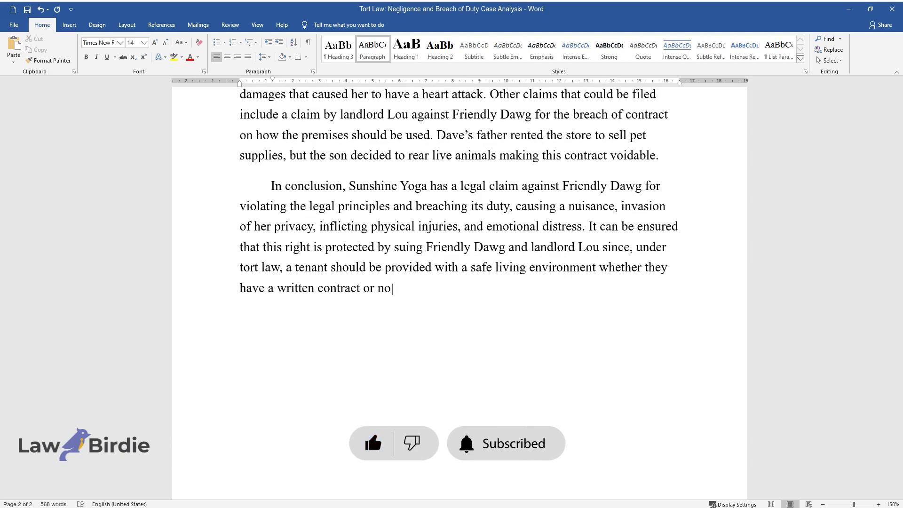